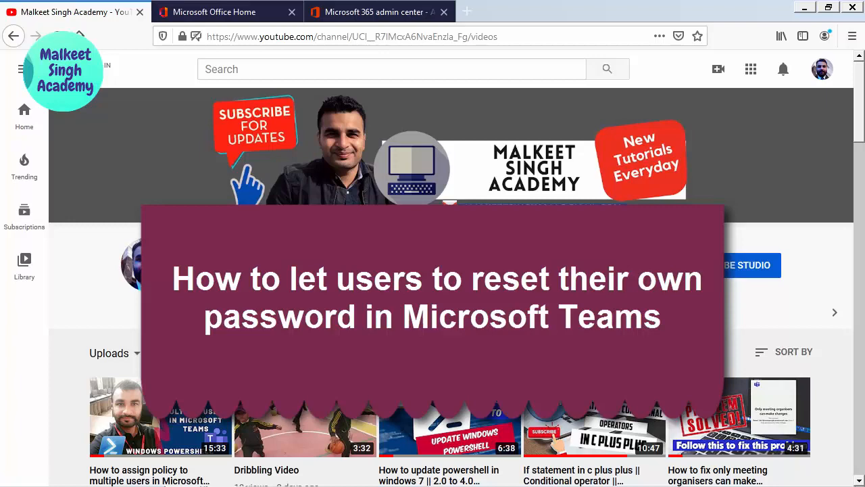
- Leave the YouTube channel page for the Microsoft 365 admin center tab
left_click(373, 12)
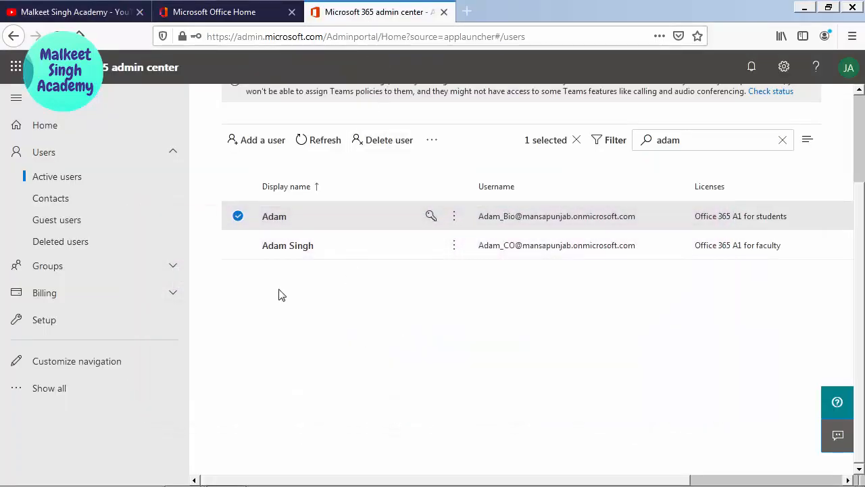
- Search Active users for the test user and open their account details pane
left_click(107, 184)
left_click(734, 141)
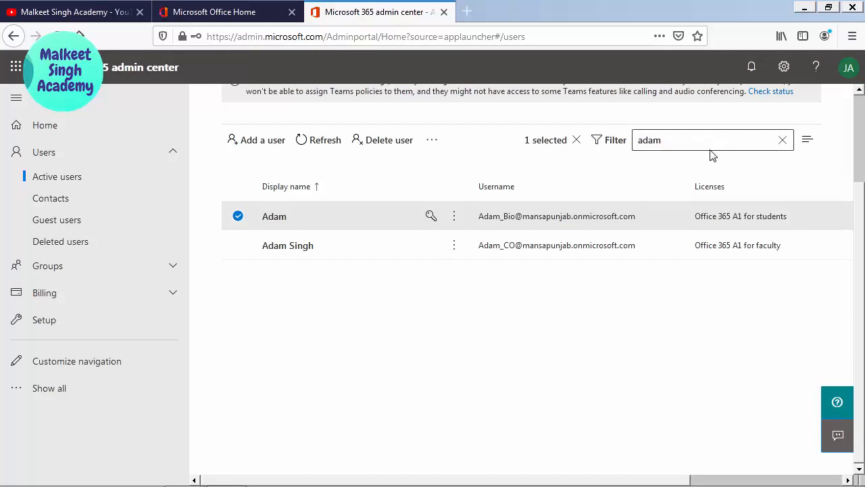
left_click(674, 154)
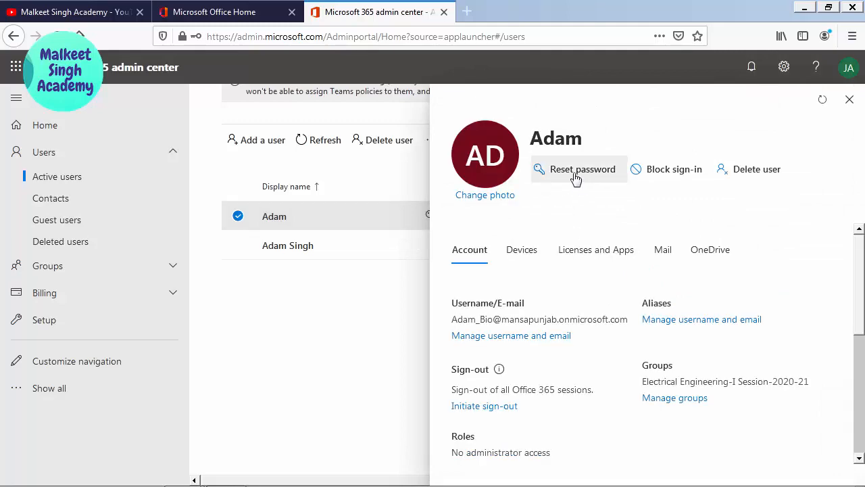
- Open the test user's Reset password form and copy their sign-in address
left_click(575, 174)
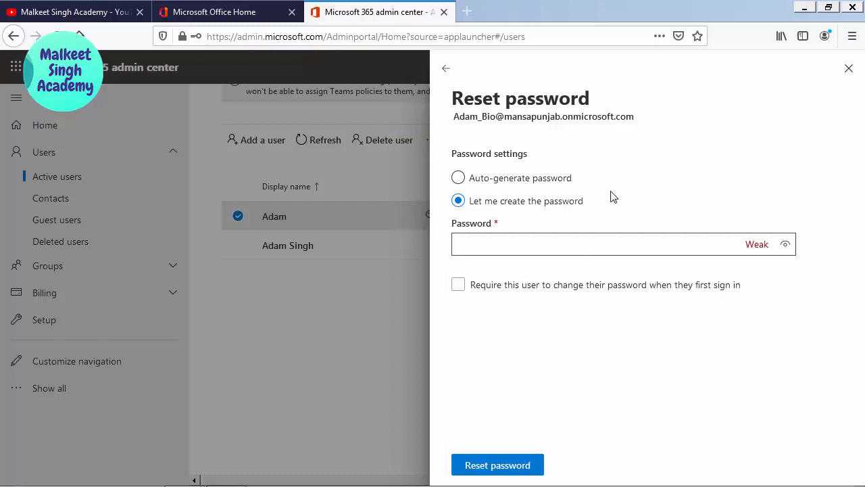
left_click_drag(632, 127, 454, 124)
key("ctrl+c")
key("alt+Tab")
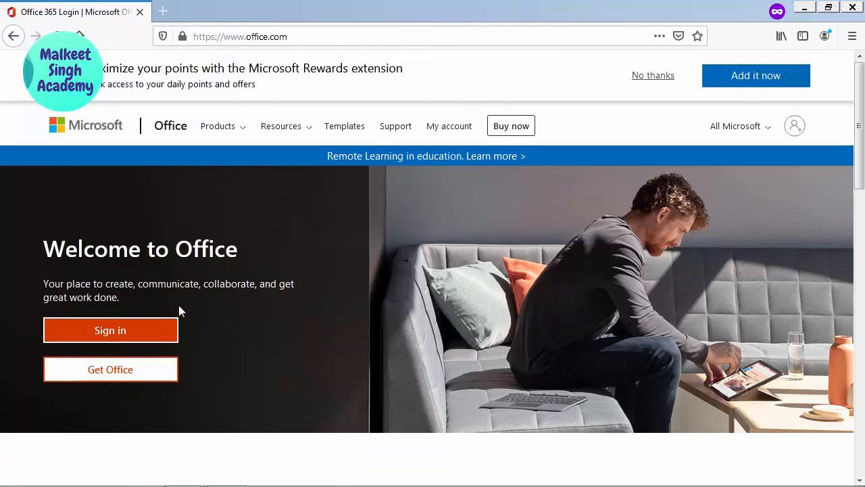
- Sign in on Office.com with the test user's address, then choose Forgot my password
left_click(150, 331)
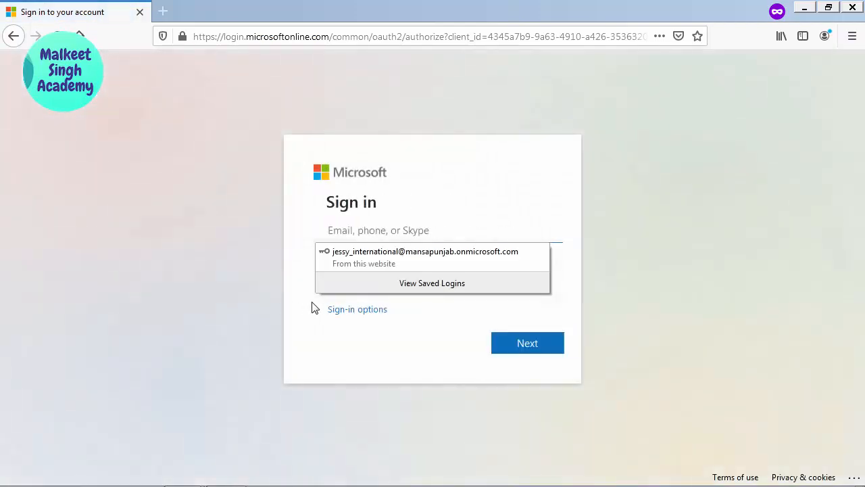
right_click(369, 227)
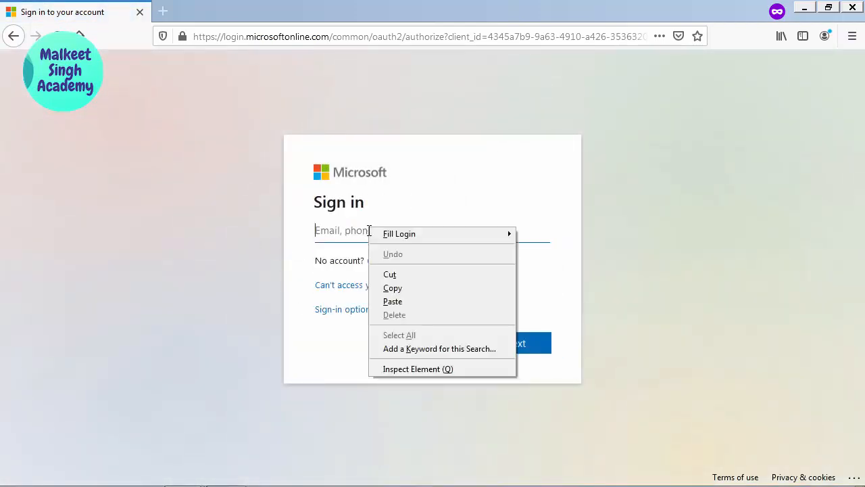
left_click(369, 230)
key("ctrl+v")
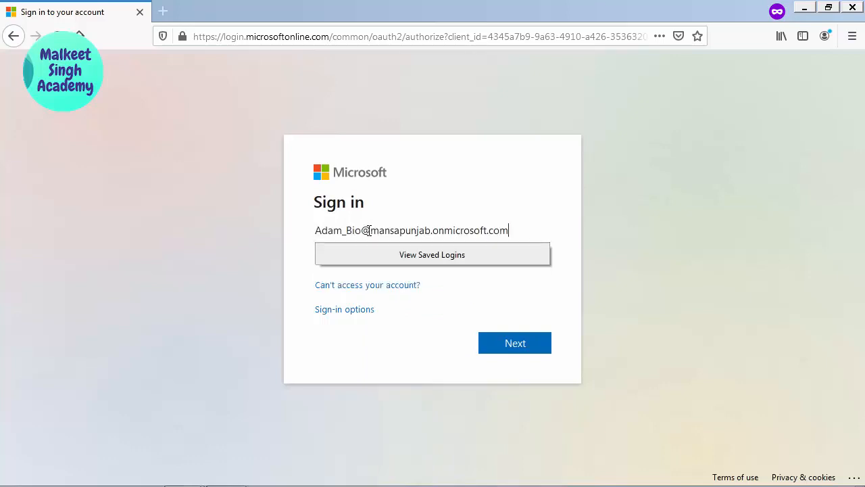
left_click(201, 236)
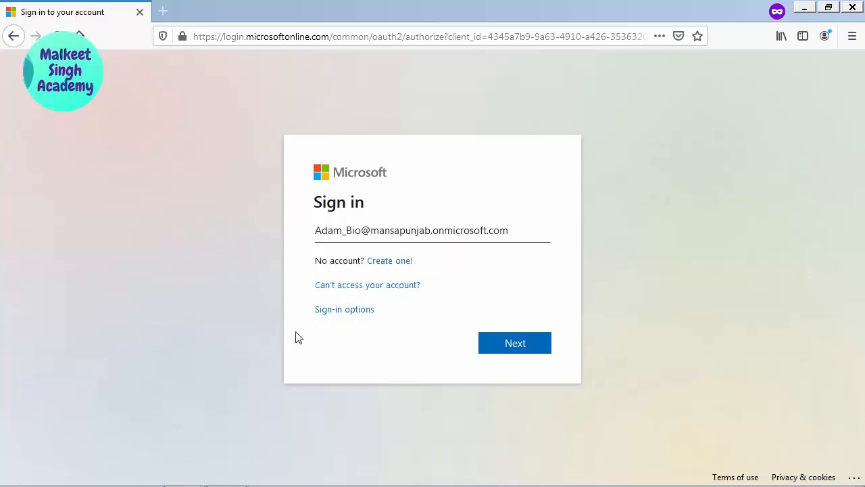
left_click(515, 343)
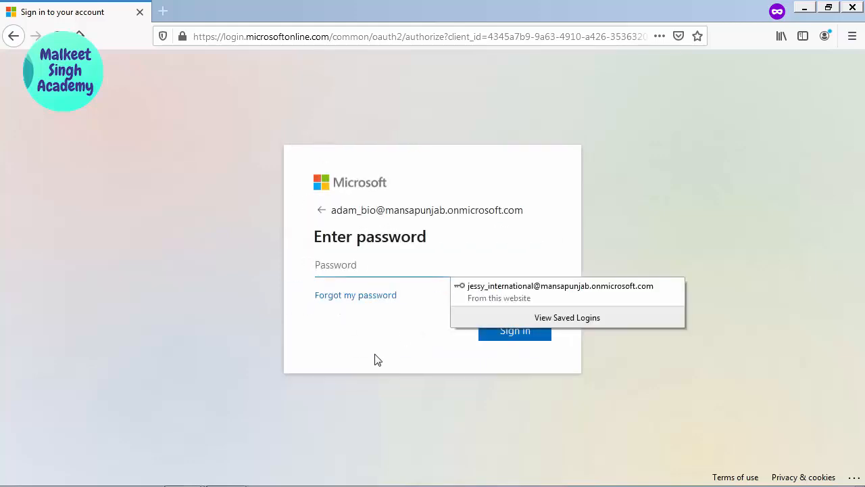
left_click(379, 332)
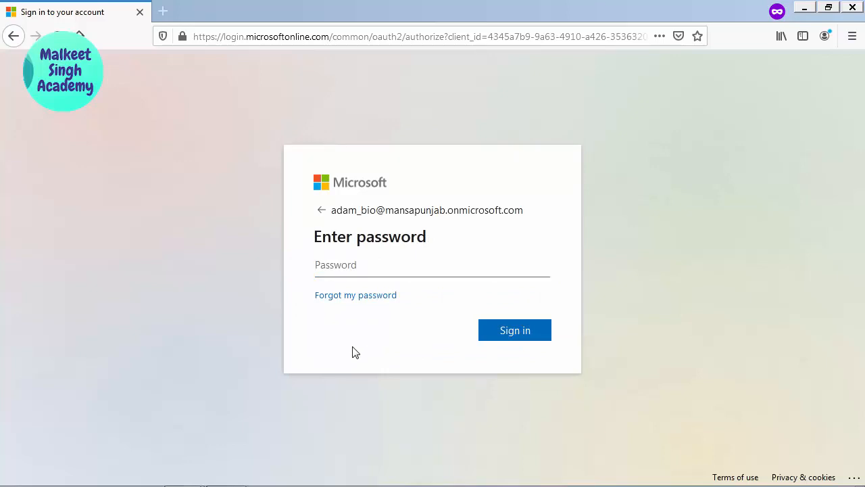
left_click(330, 305)
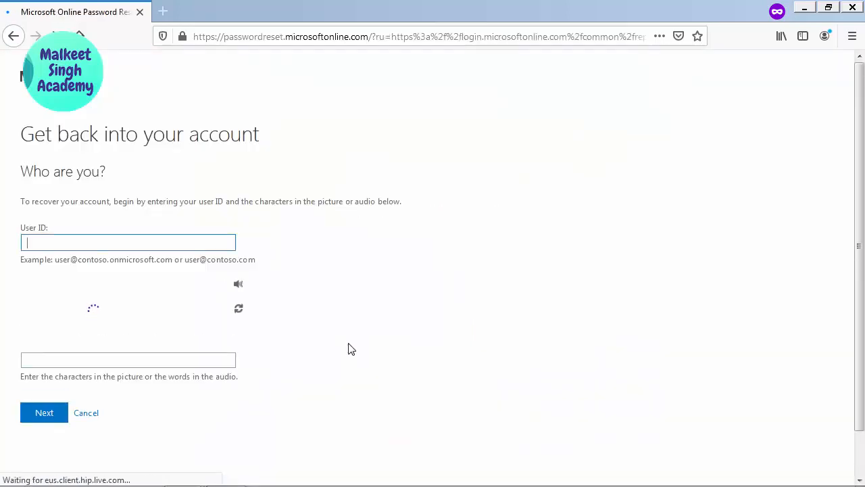
- Enter the captcha characters and submit the password recovery request
left_click(58, 355)
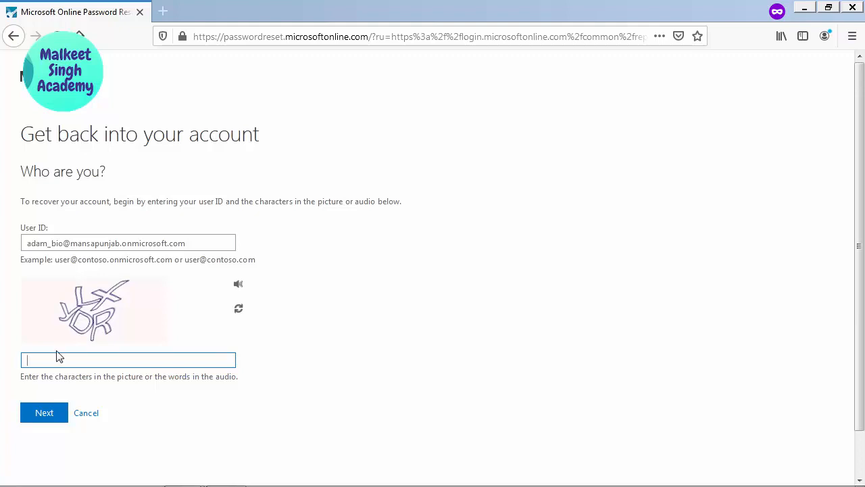
type("LXyDR")
left_click(53, 417)
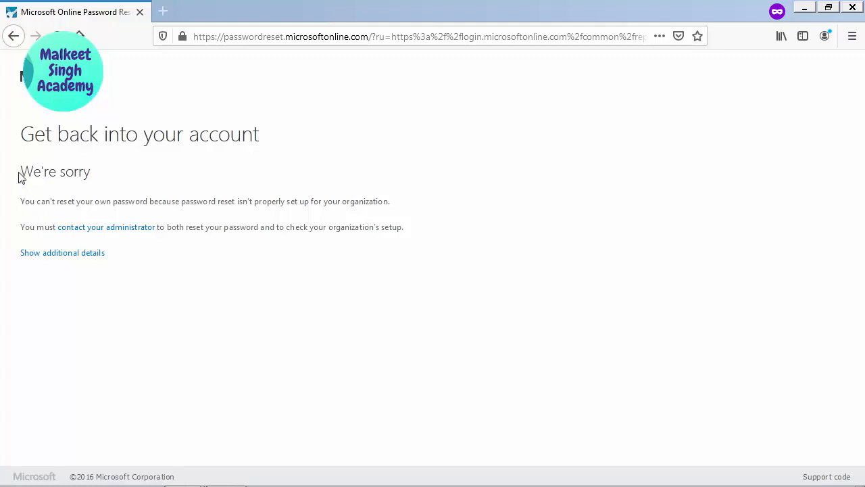
- Highlight the 'We're sorry' error that password reset isn't set up, then return to admin center
triple_click(57, 180)
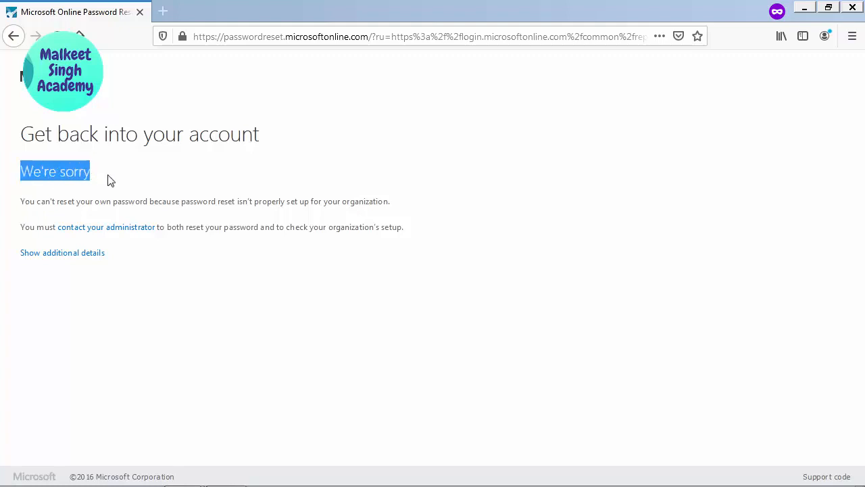
left_click_drag(21, 202, 375, 192)
left_click(385, 188)
triple_click(407, 196)
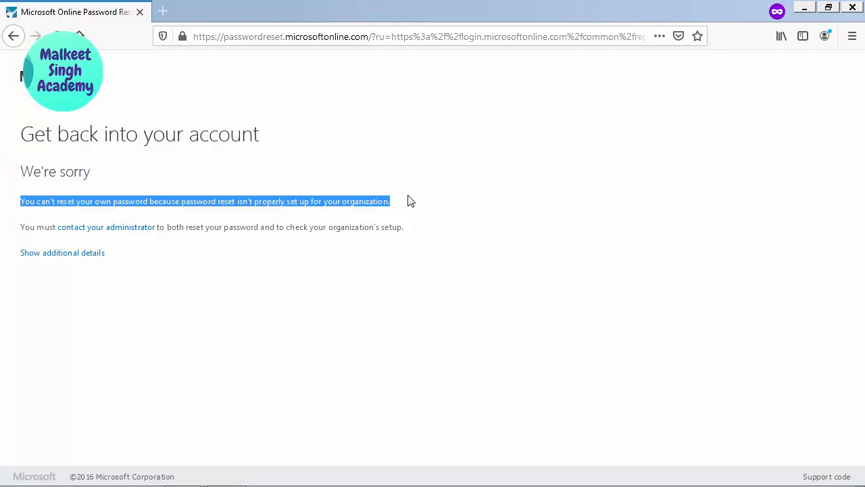
left_click(418, 223)
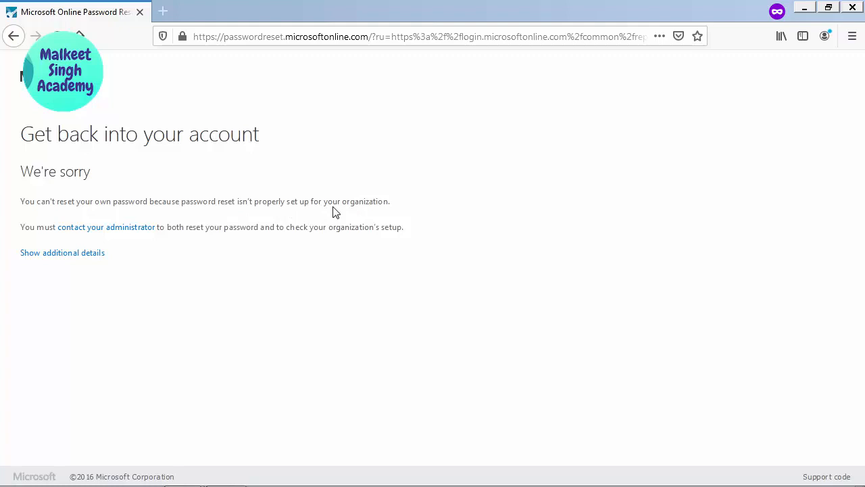
key("alt+Tab")
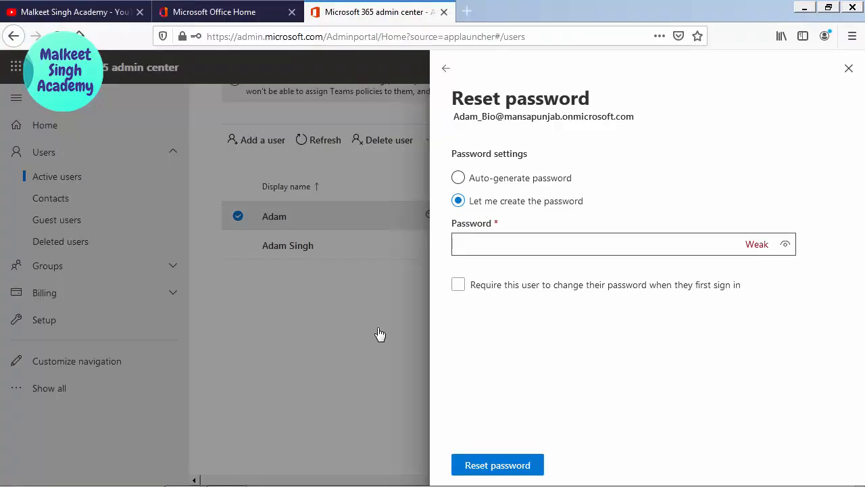
- Close the Reset password form, show all navigation items with Users collapsed, and open Setup
left_click(849, 68)
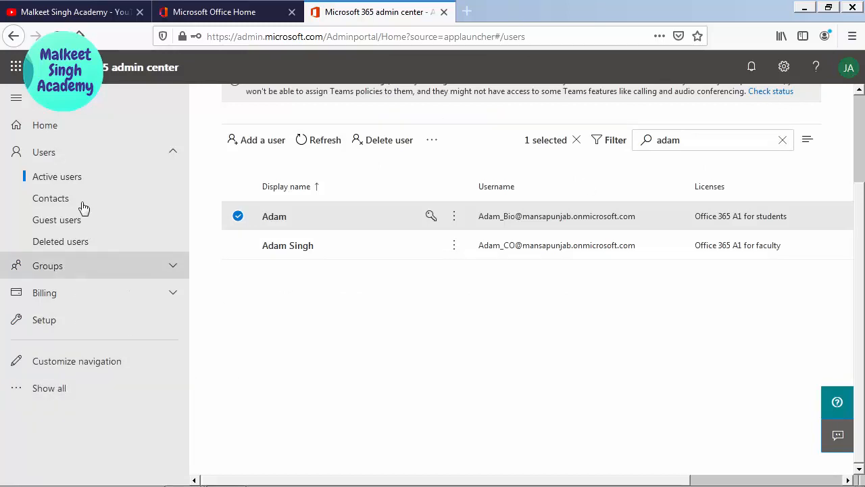
left_click(49, 388)
scroll(95, 338, "down", 4)
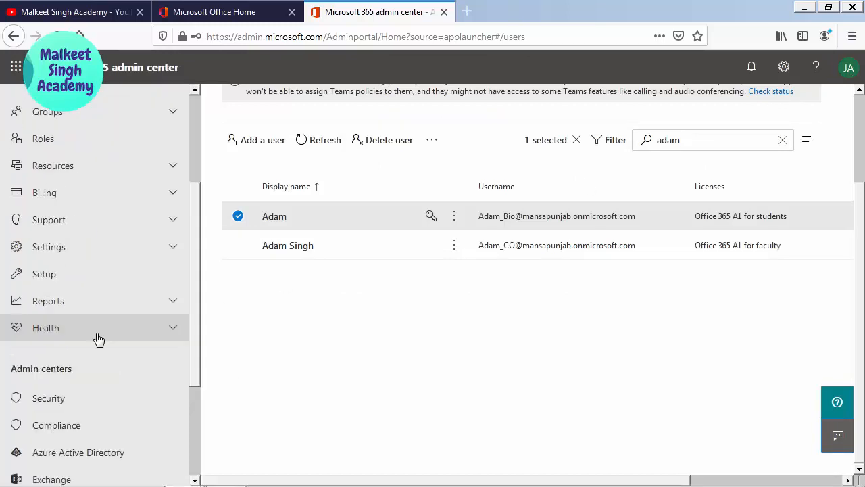
scroll(125, 287, "down", 1)
scroll(129, 284, "down", 3)
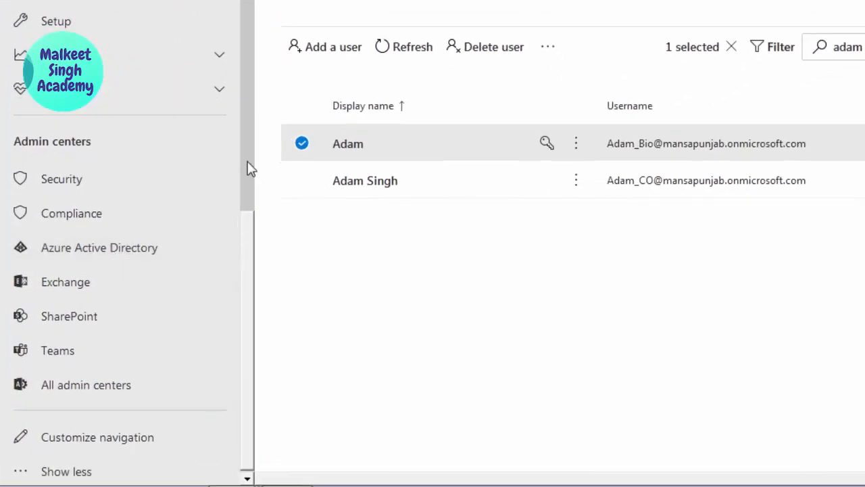
left_click(247, 168)
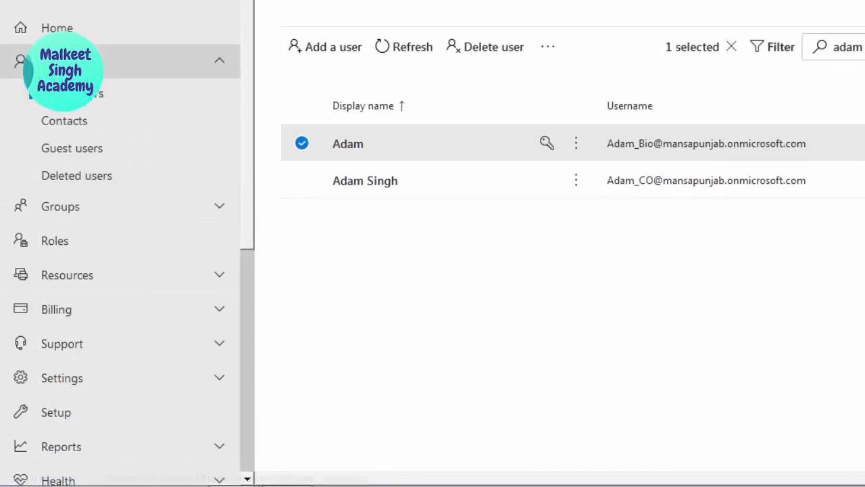
left_click(81, 62)
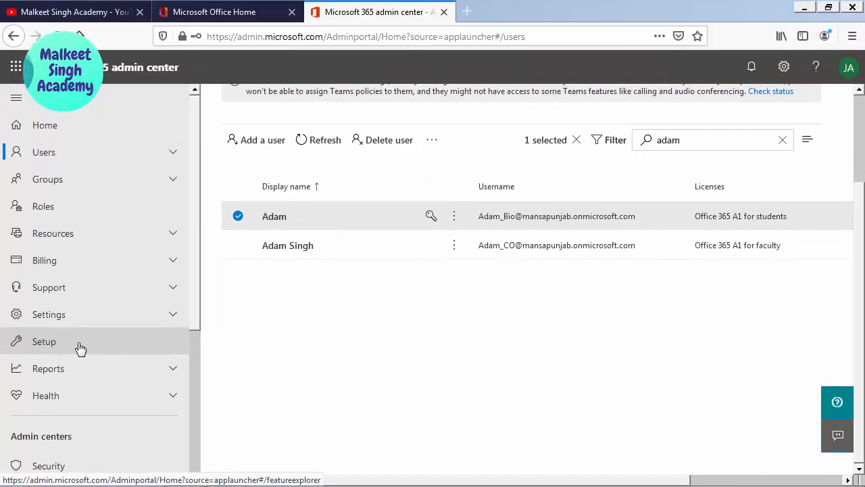
left_click(79, 348)
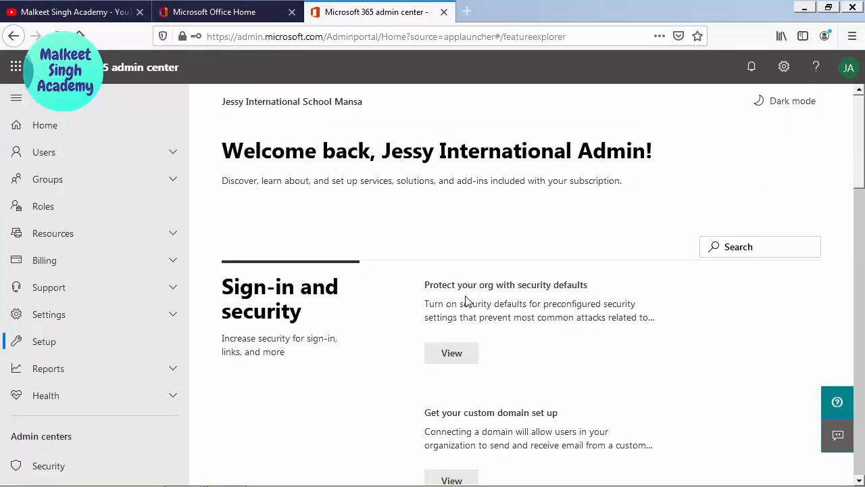
- View 'Let users reset their own passwords' on Setup and launch its Azure AD Get started
scroll(566, 301, "down", 2)
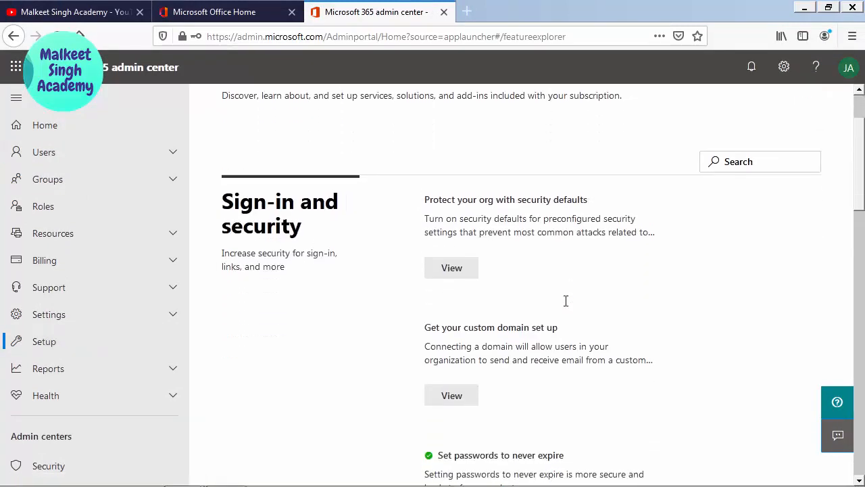
scroll(577, 272, "down", 4)
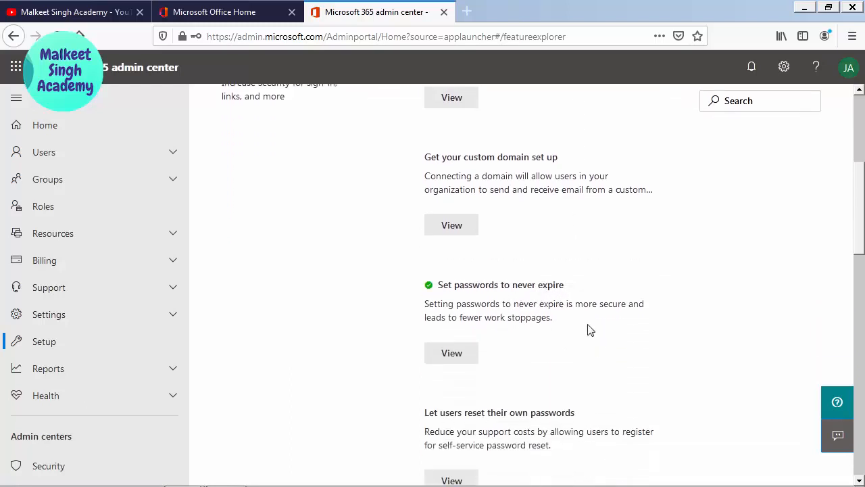
scroll(585, 327, "down", 3)
scroll(587, 327, "down", 1)
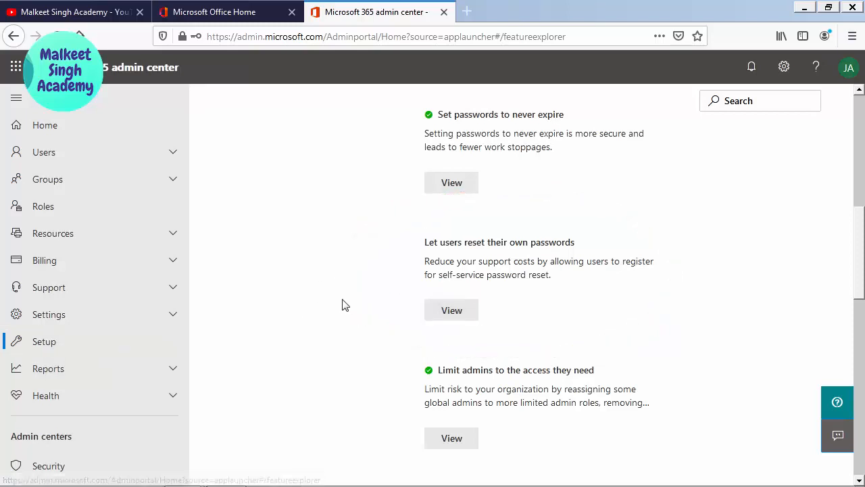
left_click(457, 315)
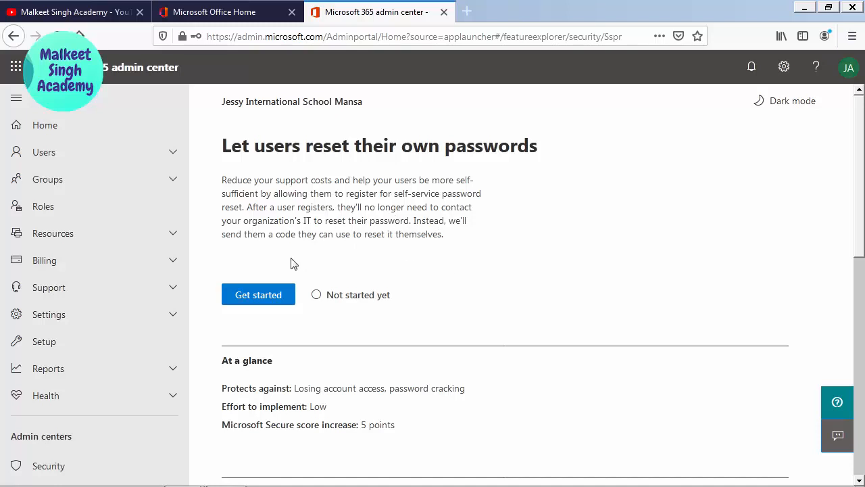
left_click(250, 300)
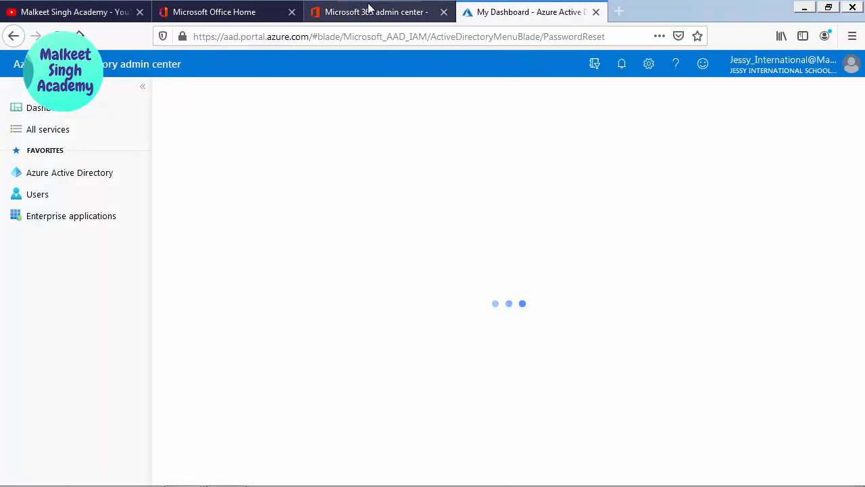
- In Azure AD Password reset properties, set self-service reset to Selected and open the group picker
left_click(369, 10)
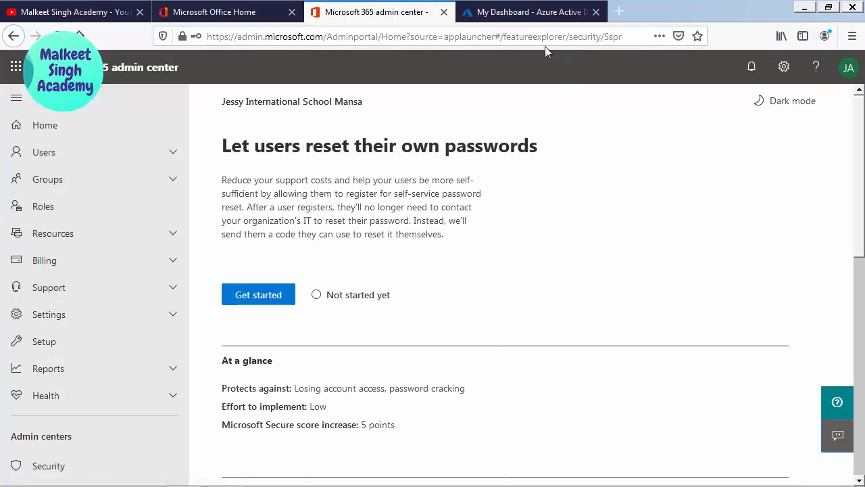
left_click(533, 11)
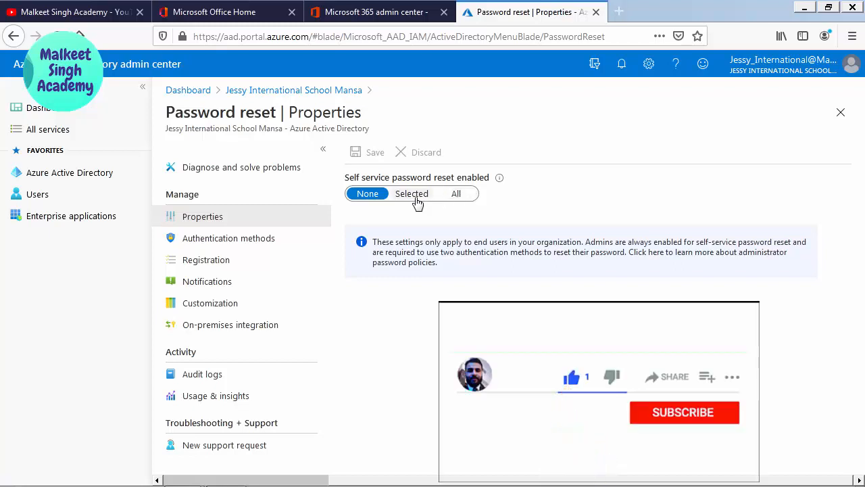
left_click(418, 203)
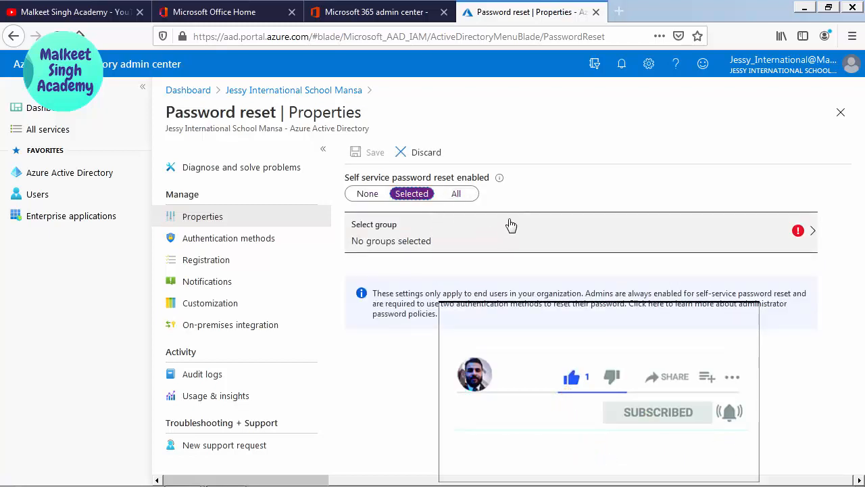
left_click(508, 227)
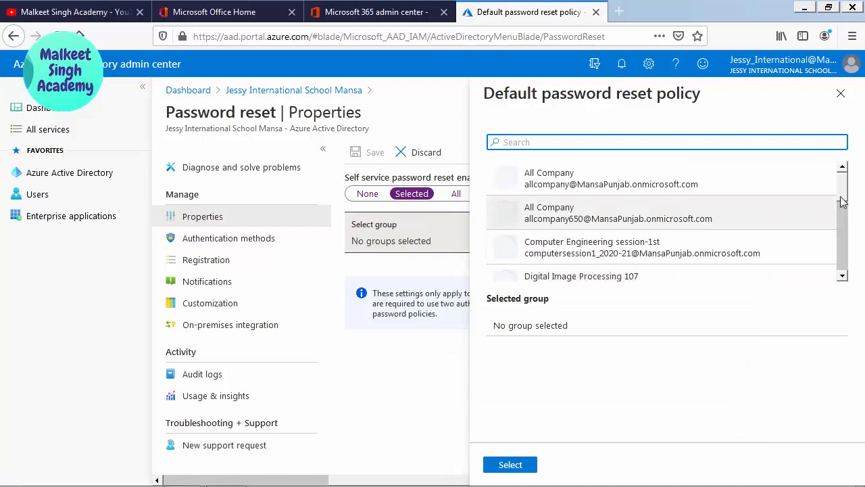
- Browse the organization's groups and close the picker without selecting any group
mouse_move(841, 191)
left_mouse_down()
mouse_move(841, 271)
mouse_move(842, 188)
left_mouse_up()
scroll(843, 187, "down", 2)
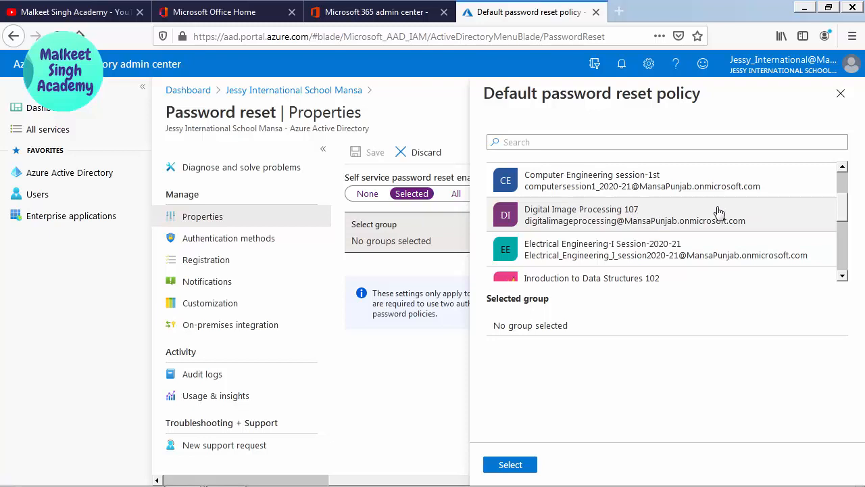
left_click(841, 94)
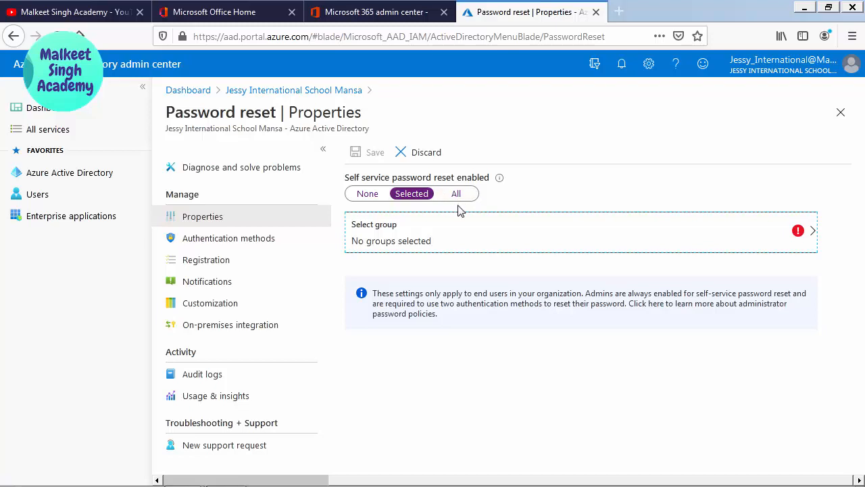
- Switch self-service password reset to All, save the policy, and open Authentication methods
left_click(457, 196)
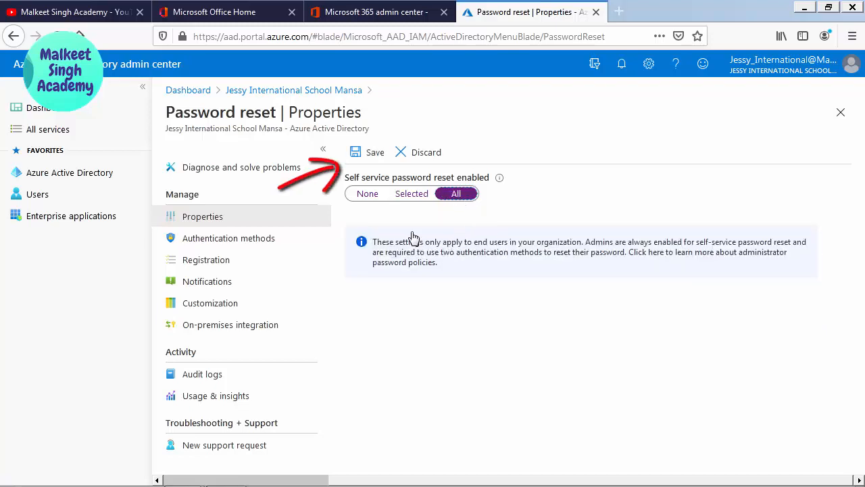
left_click(375, 153)
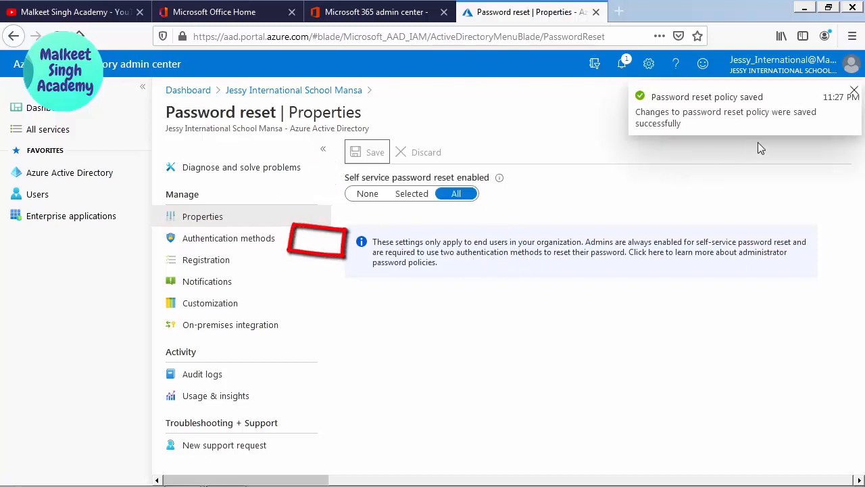
left_click(853, 91)
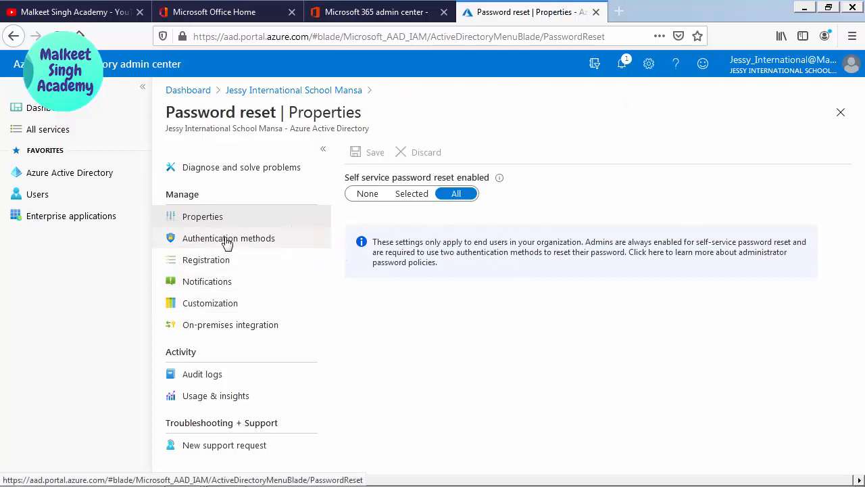
left_click(232, 242)
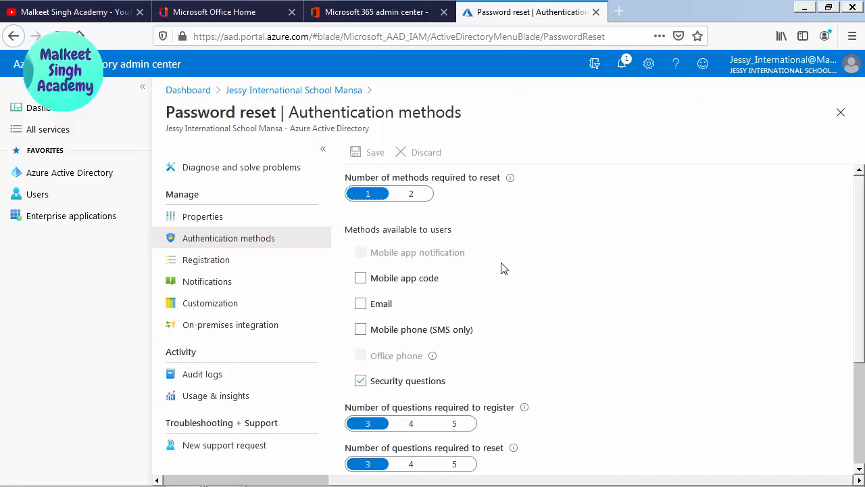
scroll(504, 268, "down", 2)
scroll(511, 272, "up", 2)
scroll(532, 302, "down", 2)
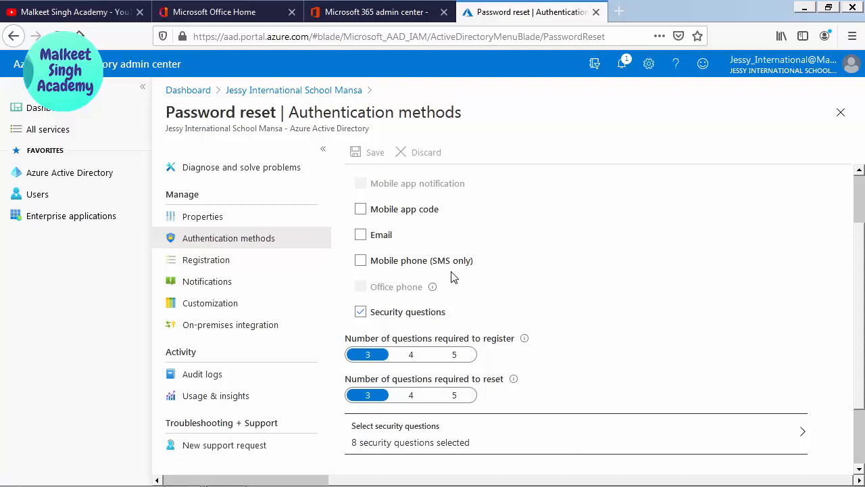
mouse_move(434, 289)
scroll(528, 274, "down", 2)
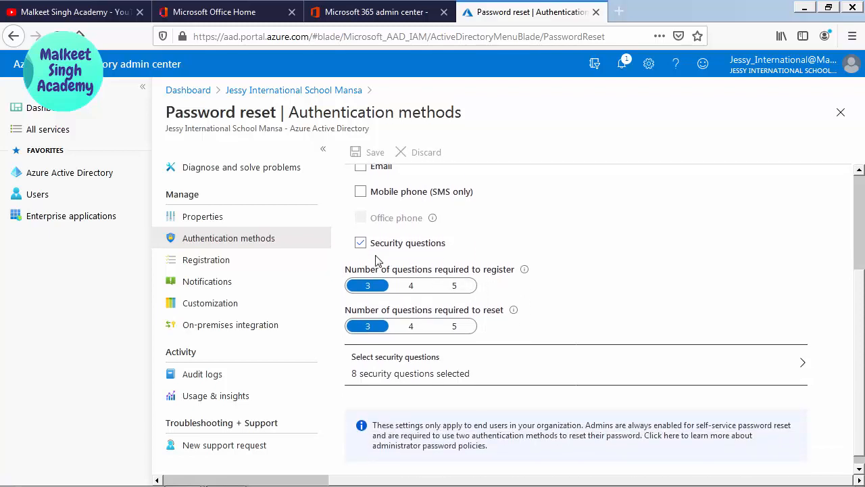
- Review the predefined security questions, then add the custom question 'what is your hair colour'
left_click(435, 375)
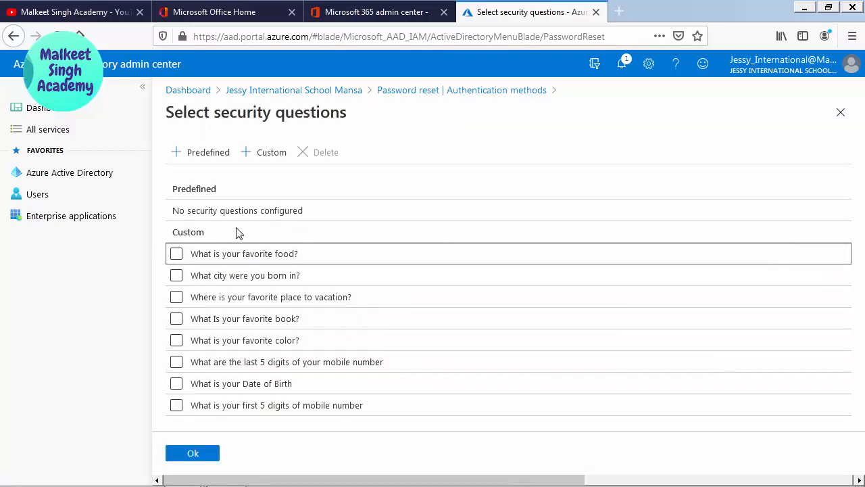
left_click(201, 153)
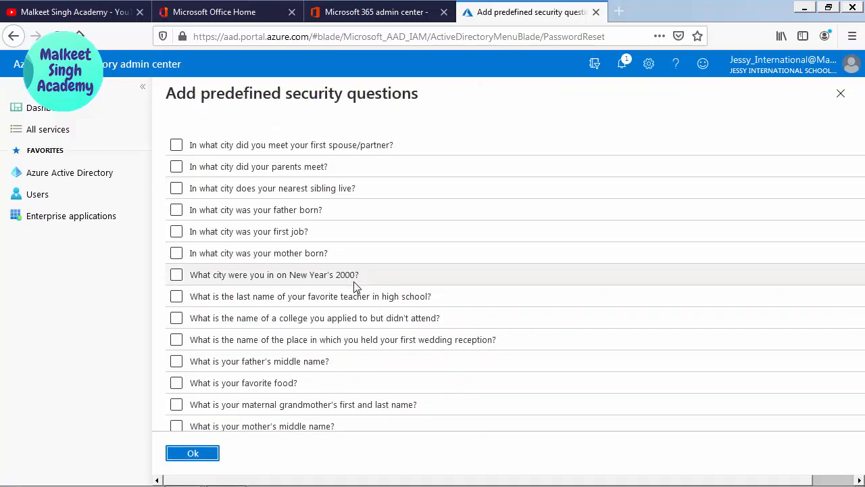
scroll(362, 295, "down", 10)
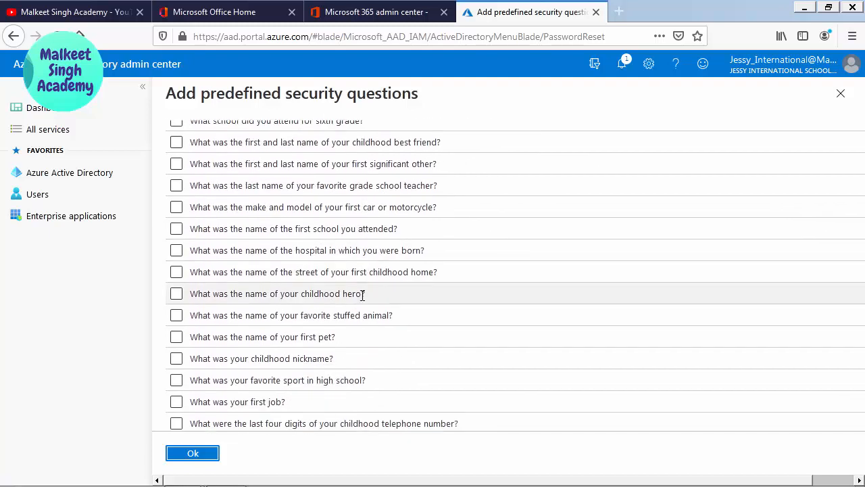
left_click(187, 452)
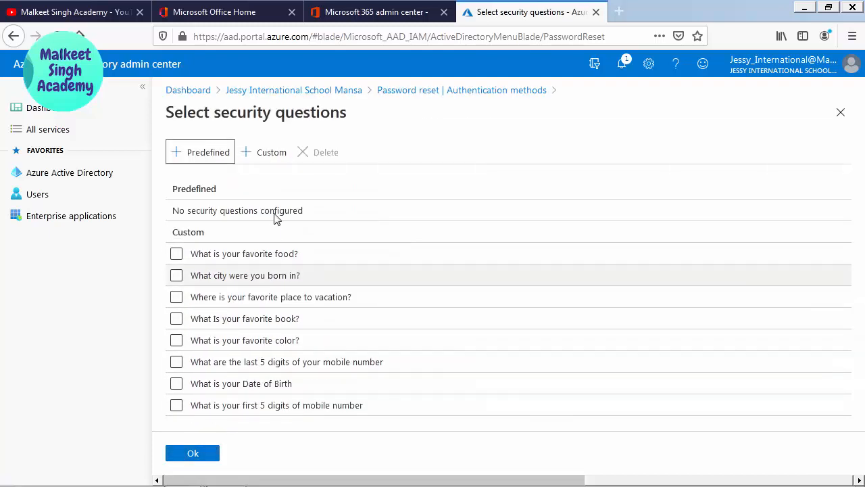
left_click(257, 152)
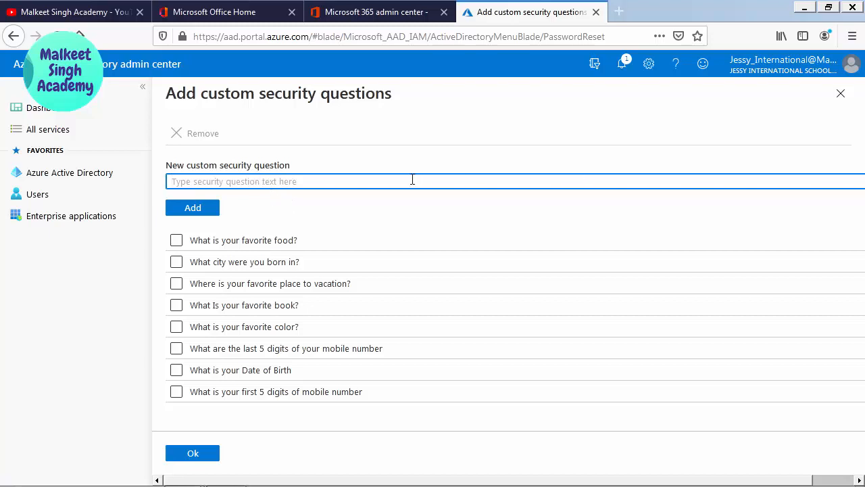
type("what is your hair colour")
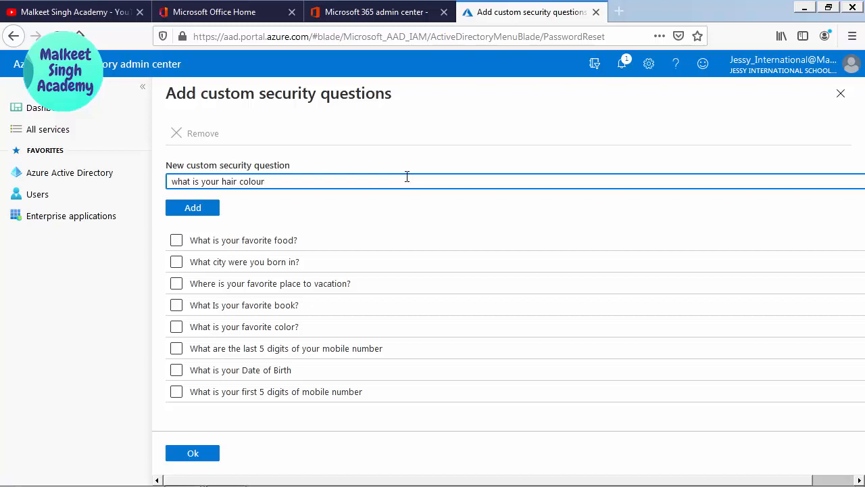
left_click(209, 212)
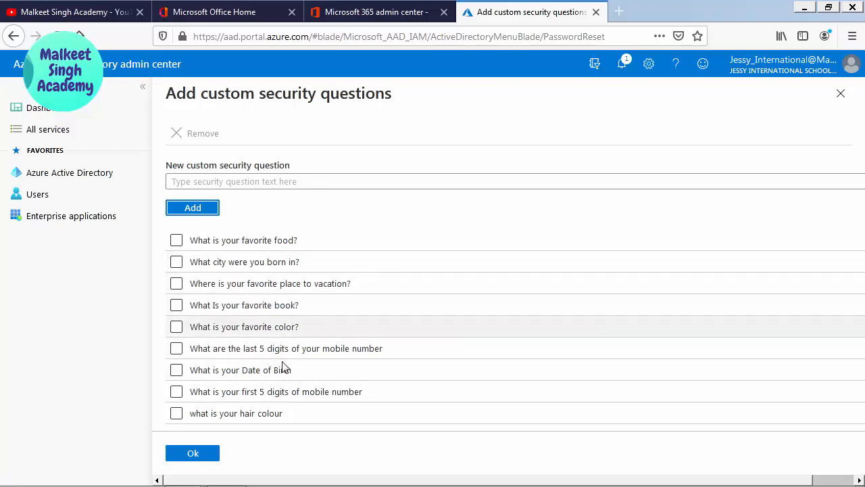
left_click(193, 453)
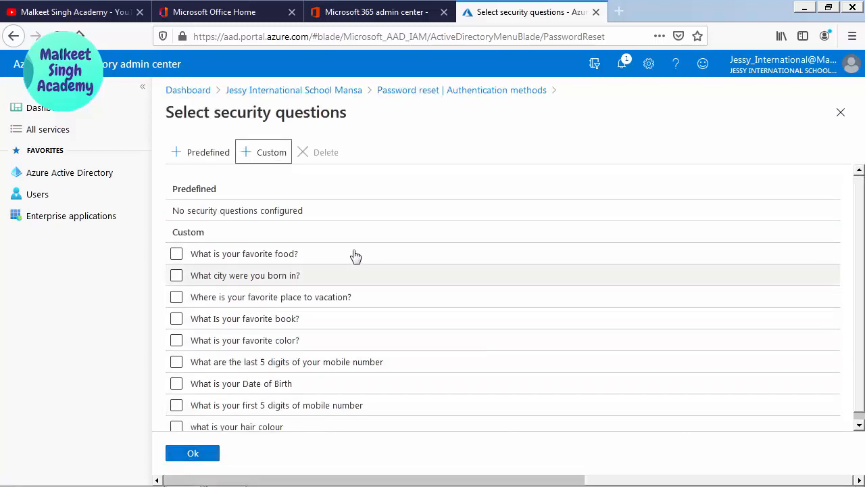
- Tick the food, birth city, vacation, date of birth, mobile digits, colour and book questions
scroll(394, 271, "down", 1)
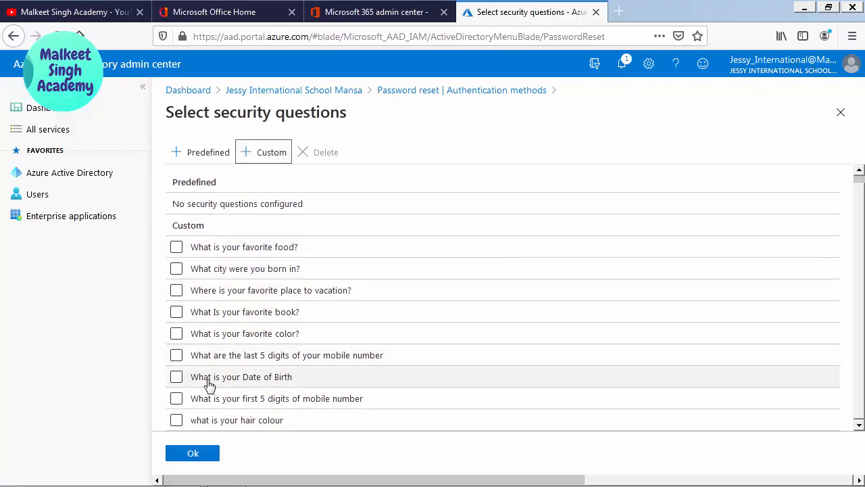
left_click(177, 248)
left_click(176, 271)
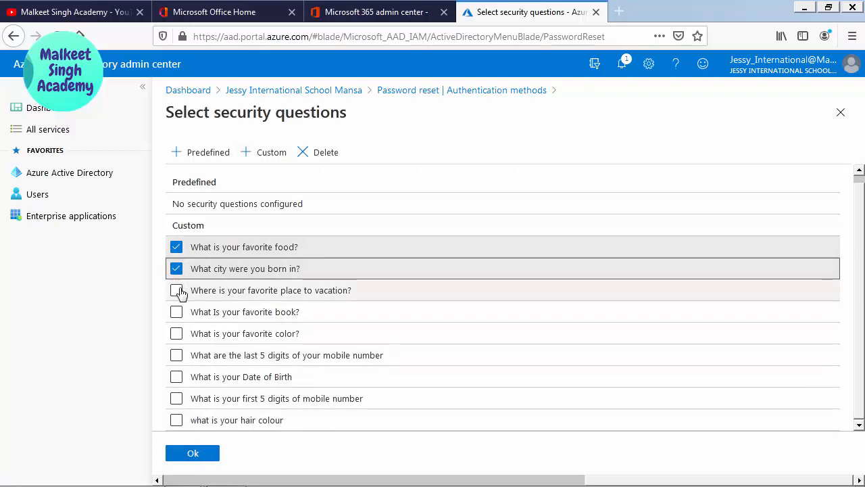
left_click(179, 291)
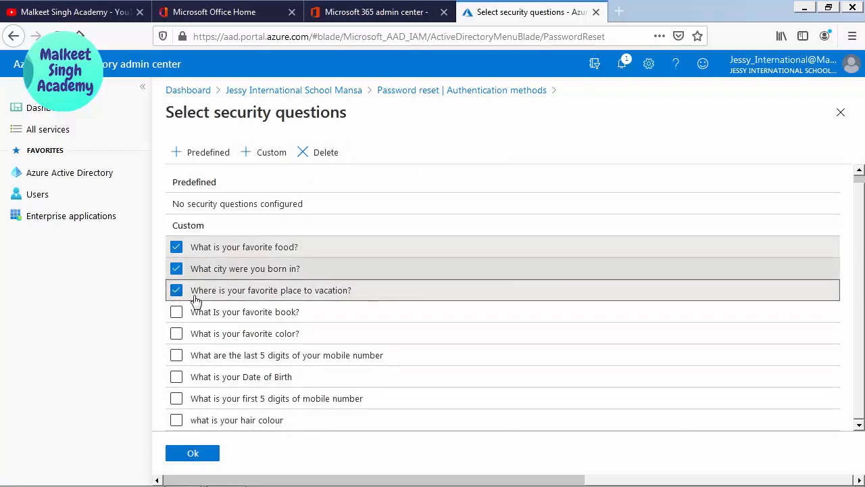
left_click(177, 376)
left_click(176, 355)
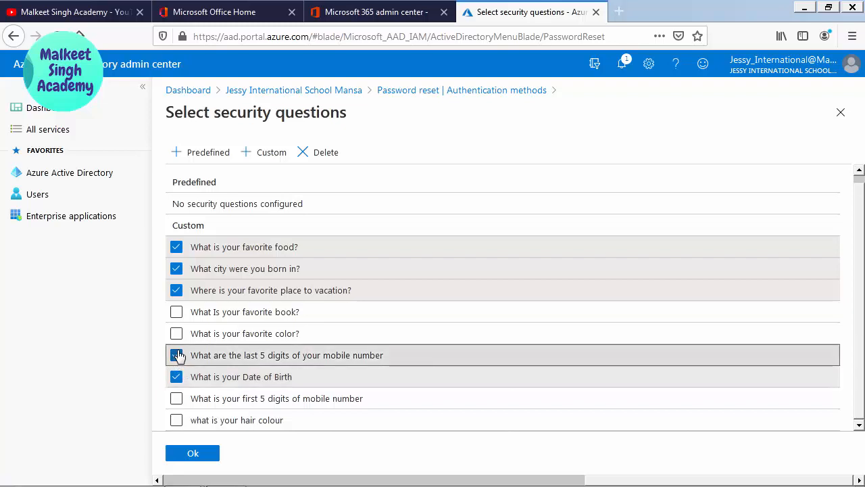
left_click(177, 333)
left_click(176, 312)
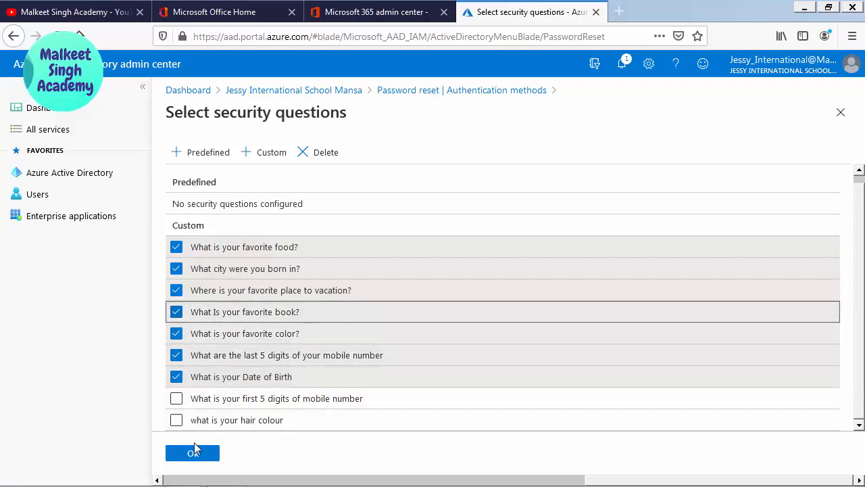
- Confirm the selected questions and save the password reset policy
left_click(193, 452)
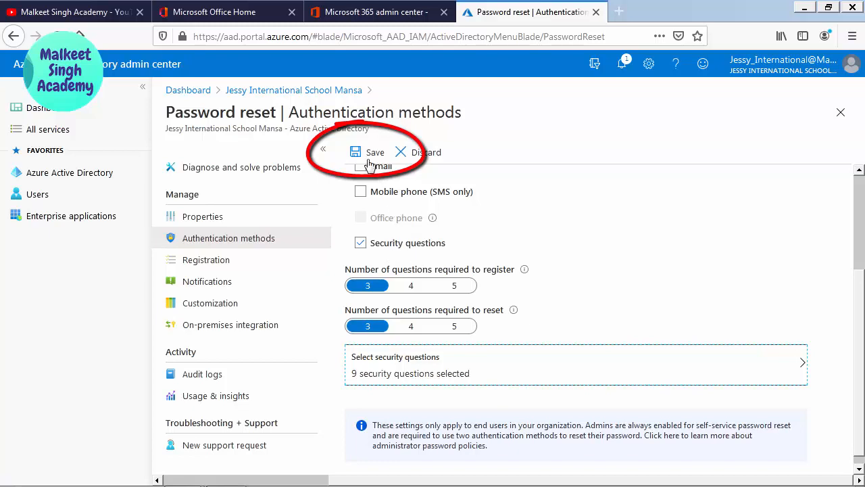
left_click(368, 151)
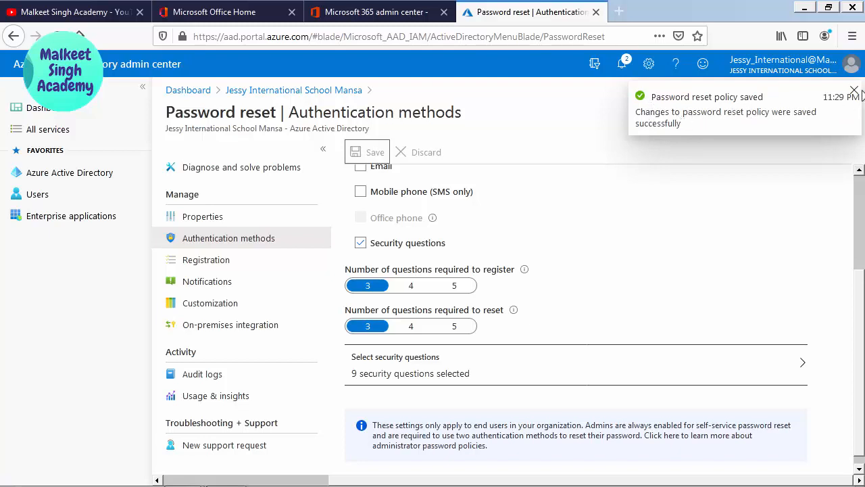
left_click(855, 92)
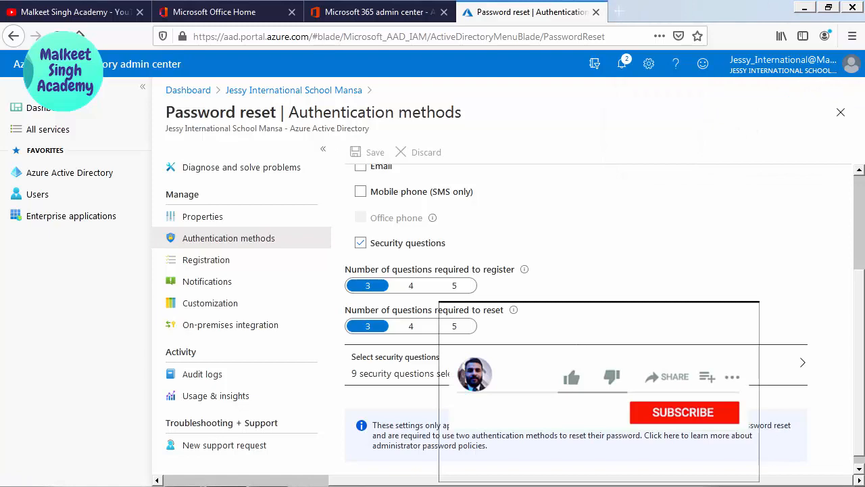
- Reset the test user's password to a new strong custom password in the admin center
left_click(392, 17)
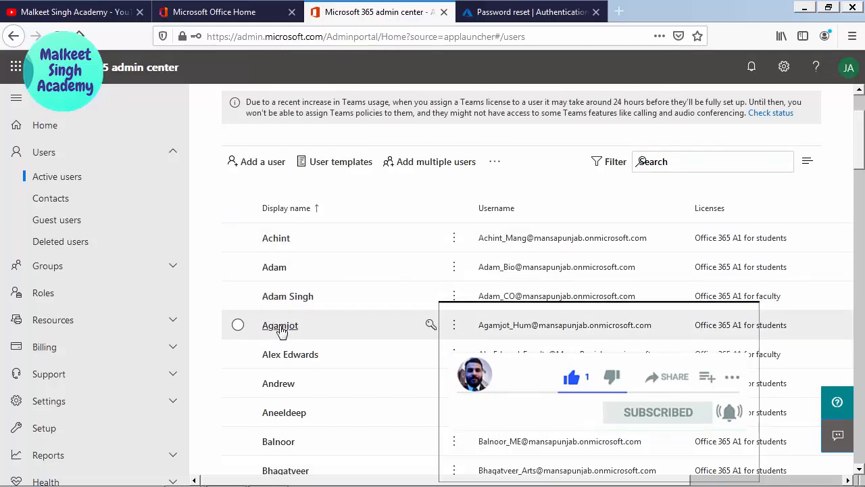
left_click(280, 326)
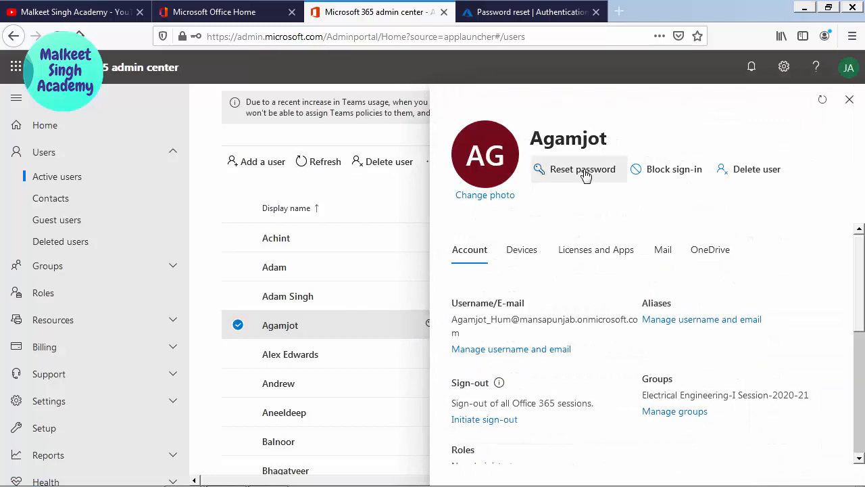
left_click(583, 172)
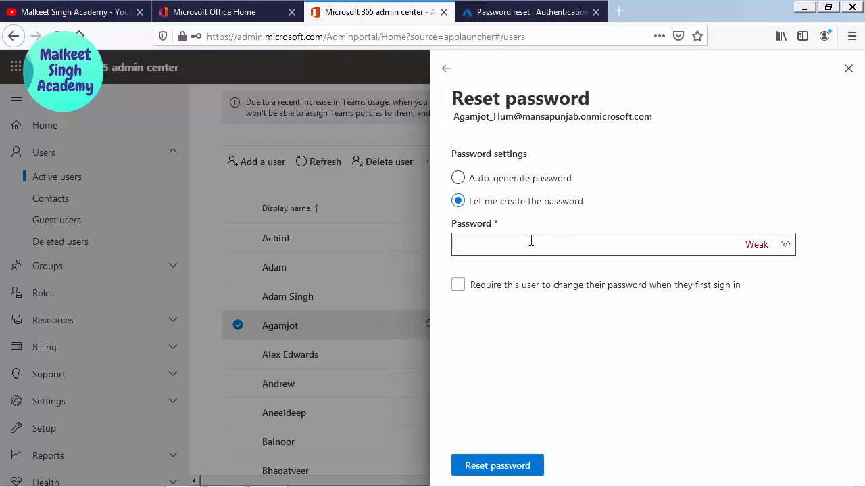
type("A")
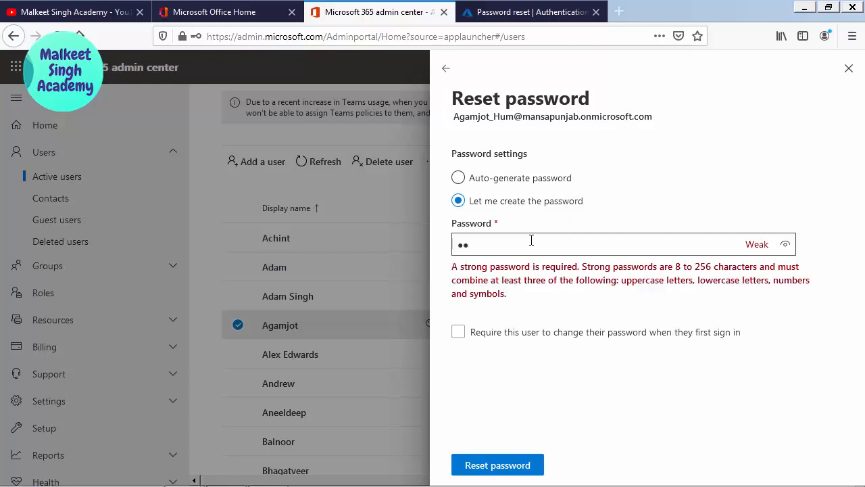
type("1")
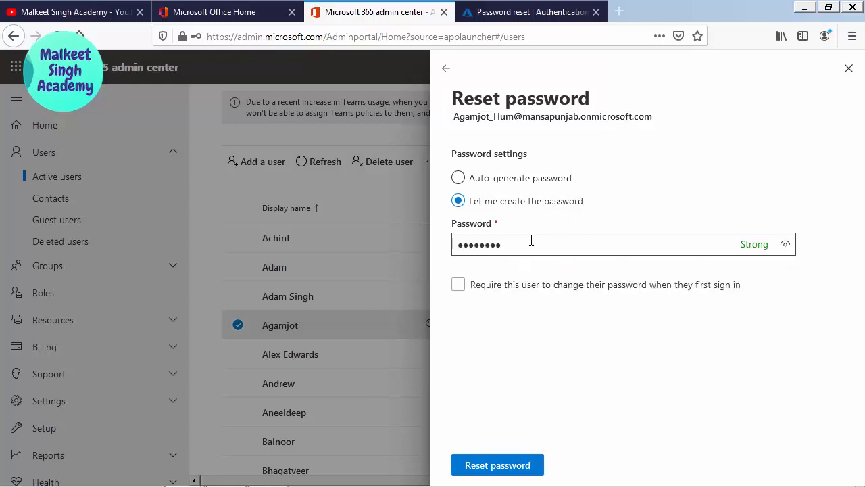
left_click(521, 464)
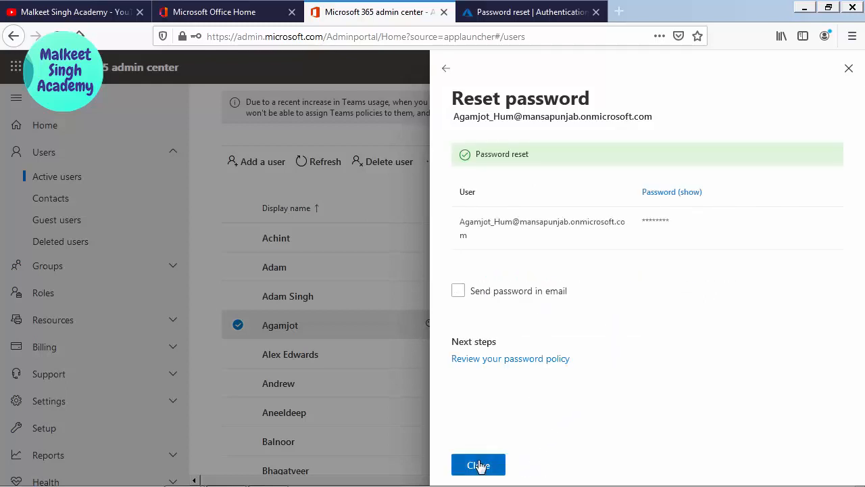
- Copy the test user's email address and switch to the Office.com window
left_click_drag(655, 120, 469, 123)
left_click(493, 135)
left_click_drag(651, 120, 457, 141)
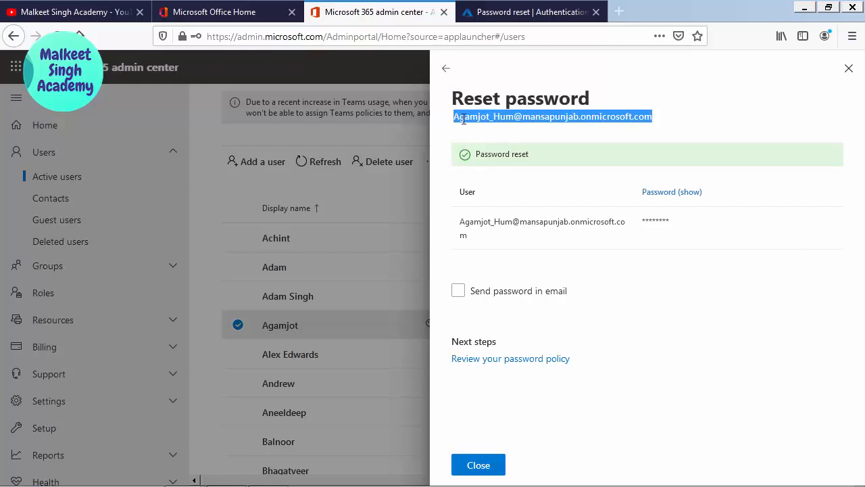
right_click(464, 119)
left_click(478, 129)
key("alt+Tab")
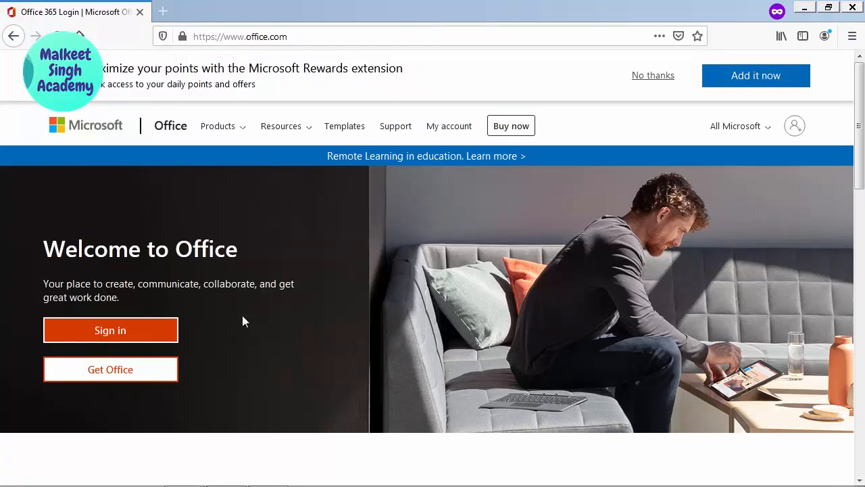
- Sign in to Office.com with the pasted test user email and the new password
left_click(144, 340)
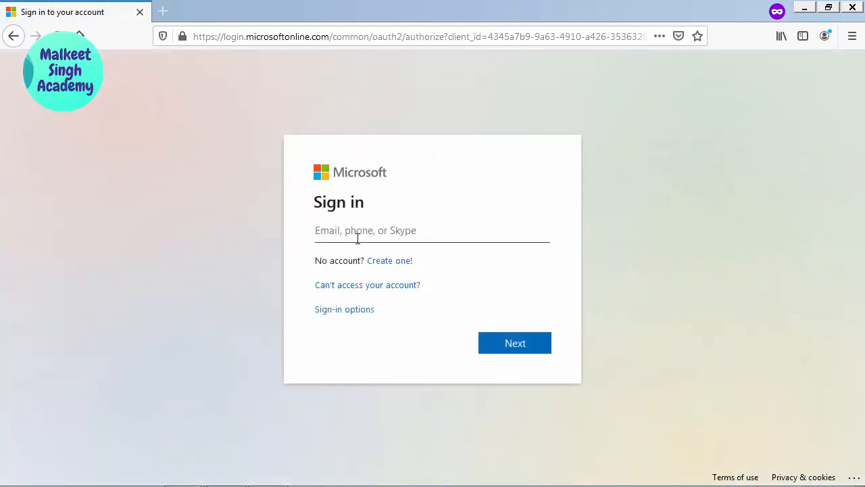
right_click(357, 236)
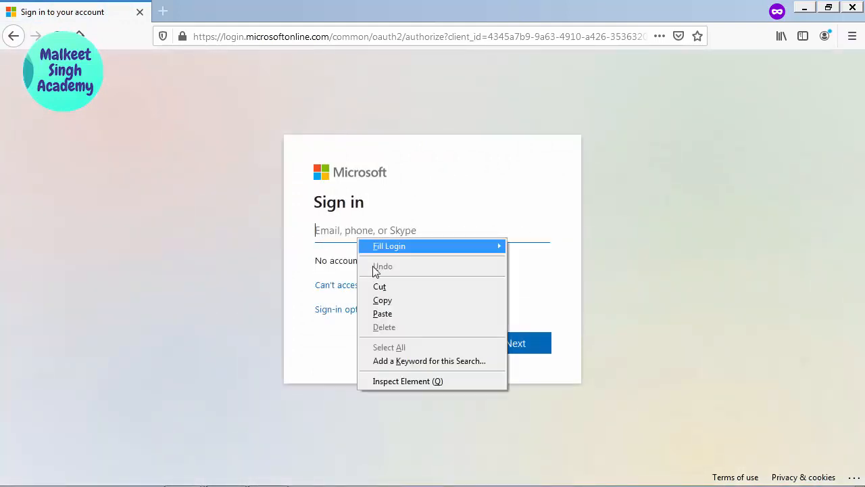
left_click(398, 312)
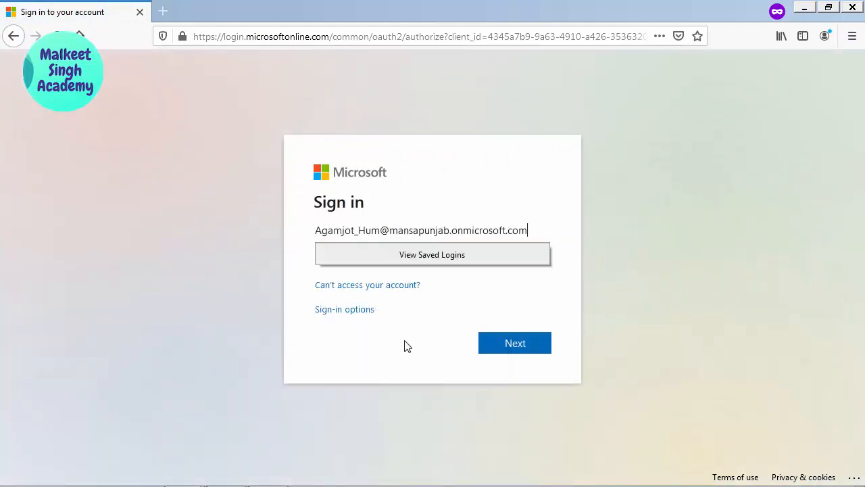
left_click(528, 346)
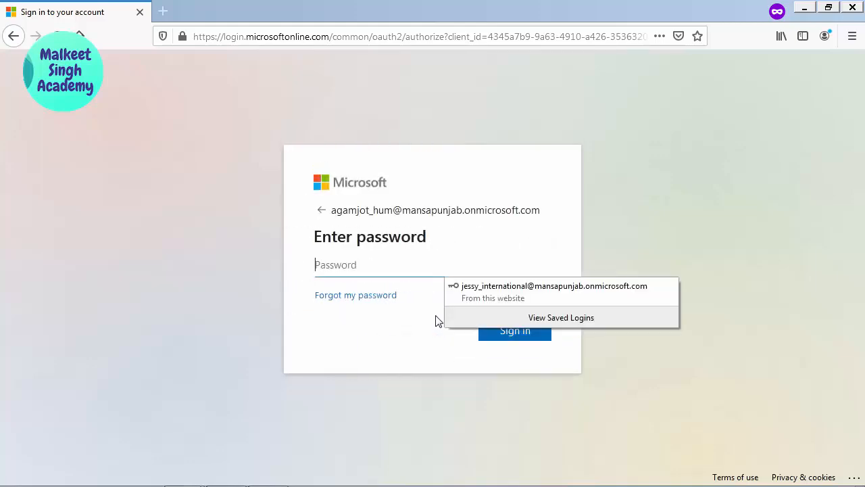
left_click(337, 344)
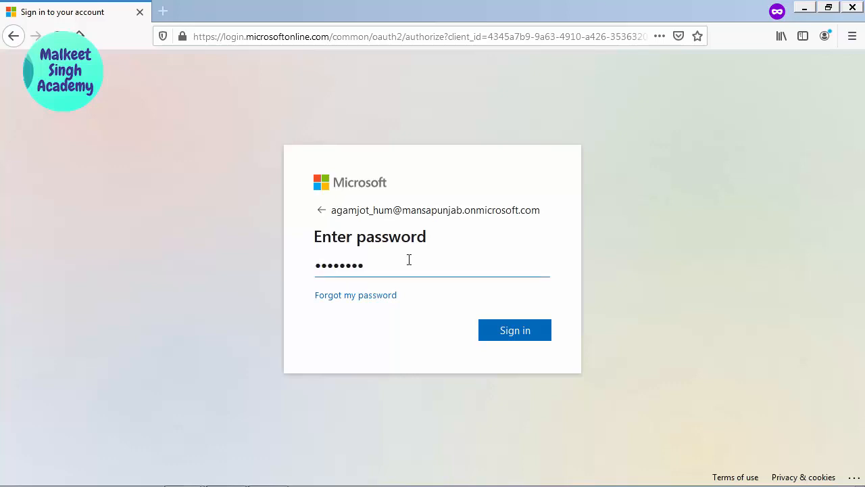
left_click(509, 333)
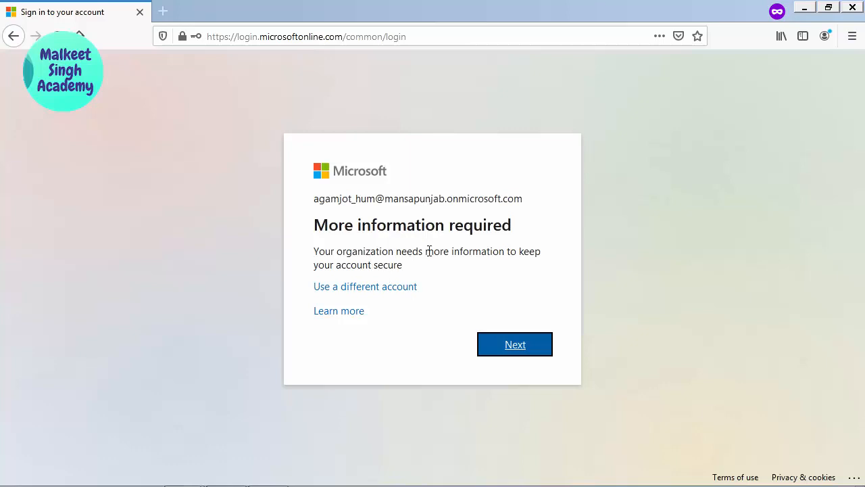
- Start security question setup and answer favourite colour as the first question
key("alt+Tab")
key("alt+Tab")
left_click(515, 346)
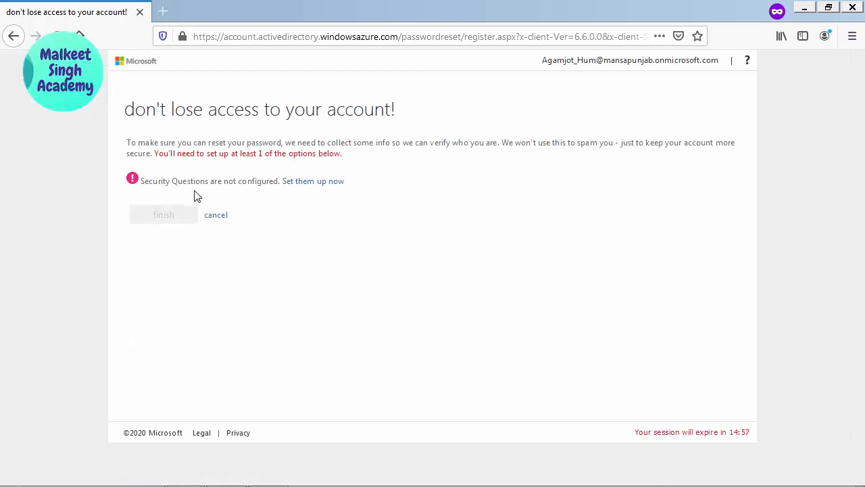
left_click(313, 187)
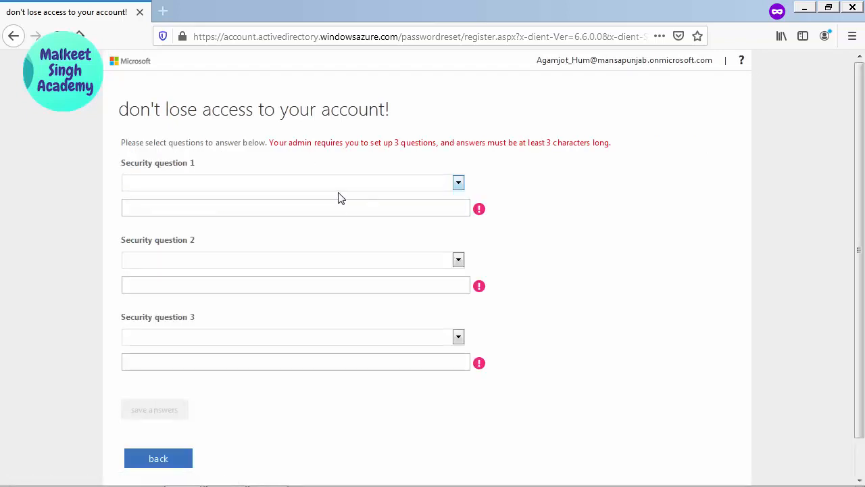
left_click(340, 189)
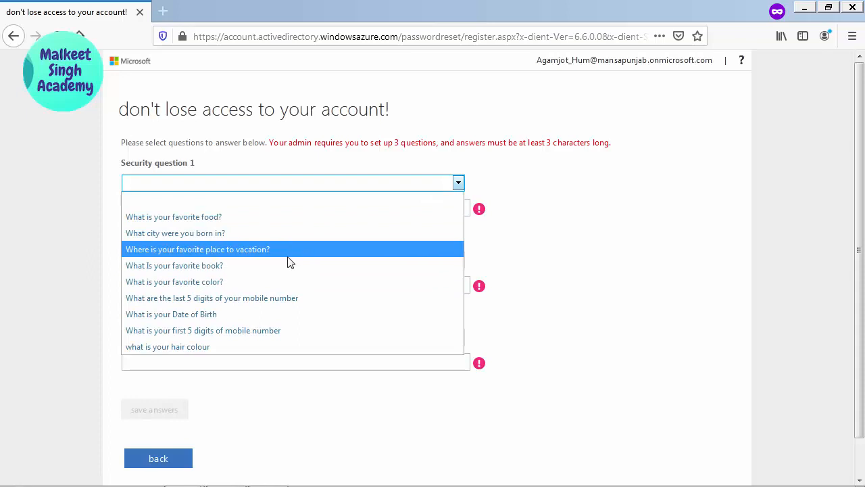
left_click(213, 283)
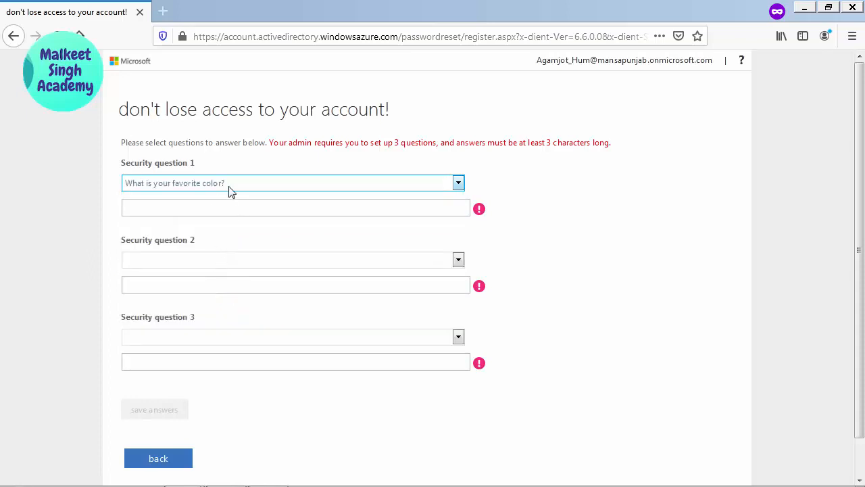
left_click(192, 211)
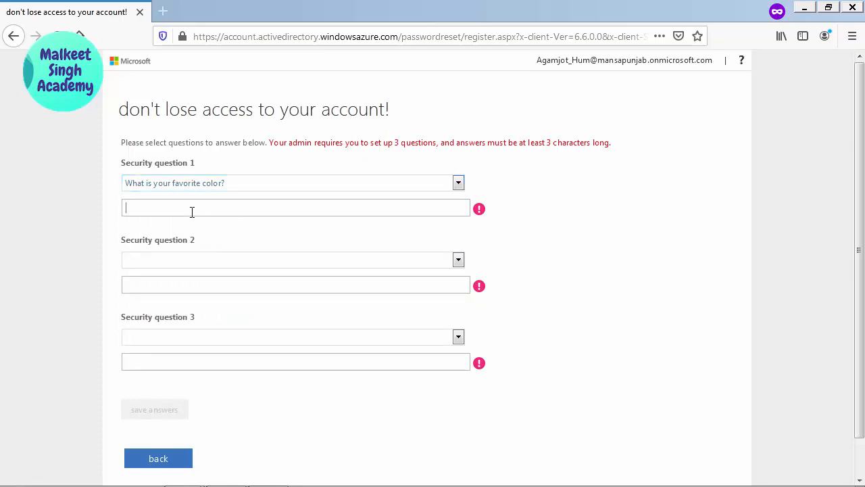
- Answer the mobile number digits and birth city questions, then save all three answers
left_click(228, 260)
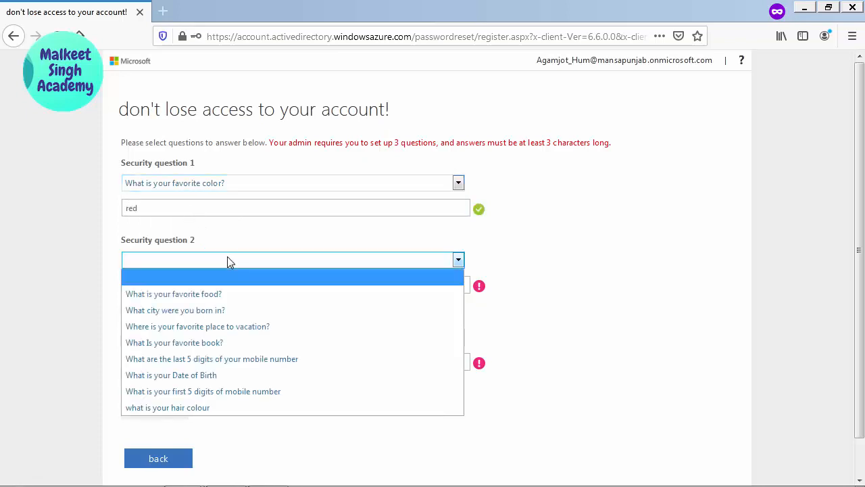
left_click(208, 364)
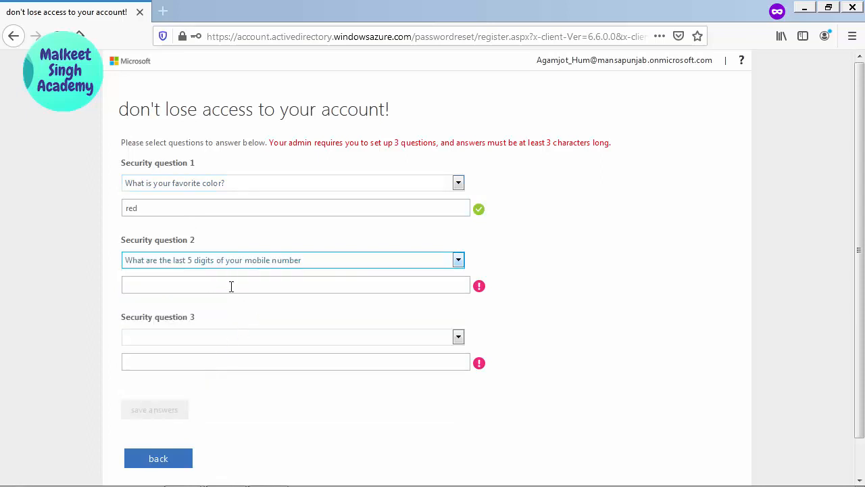
left_click(231, 286)
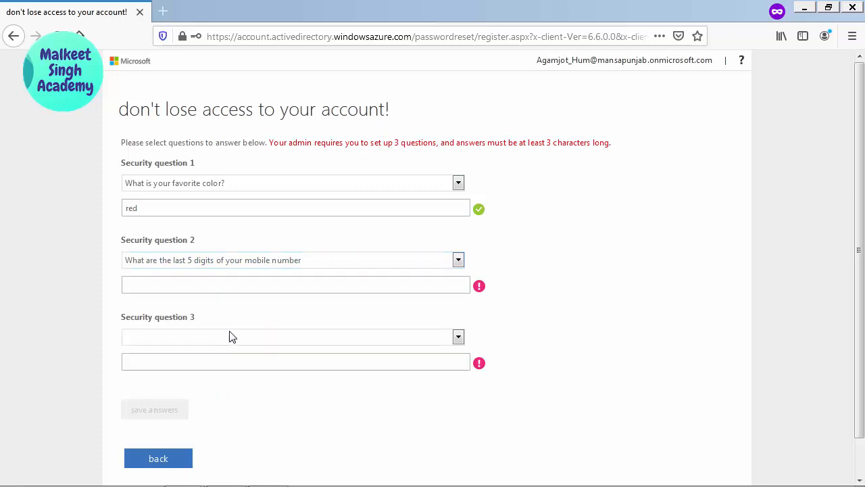
left_click(299, 338)
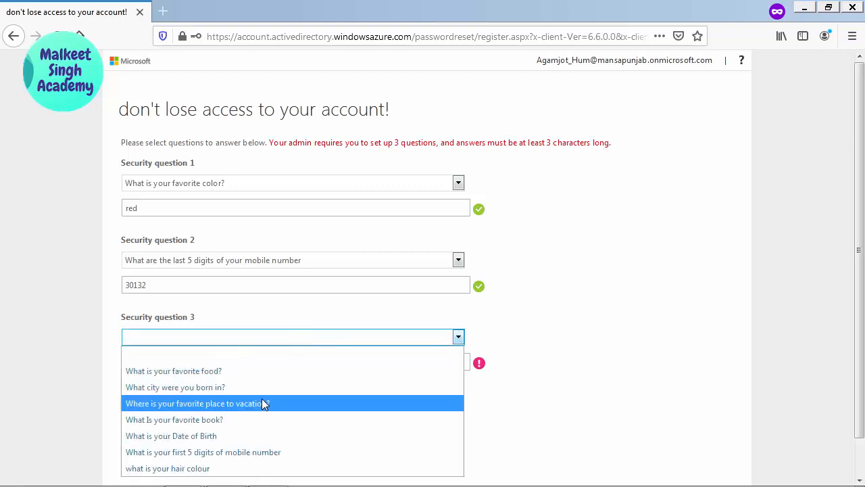
left_click(256, 389)
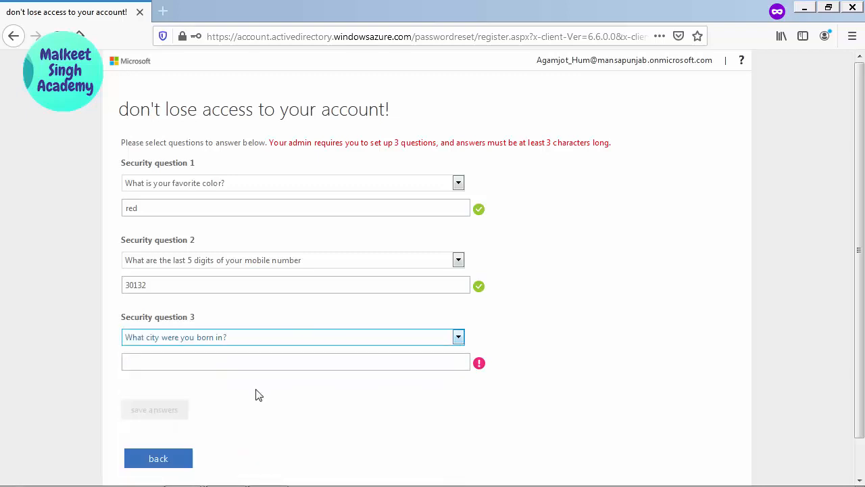
left_click(220, 362)
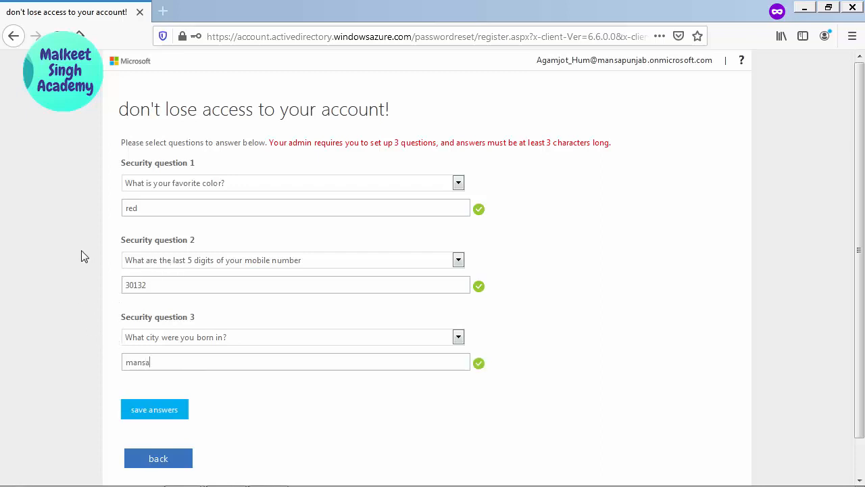
left_click(172, 414)
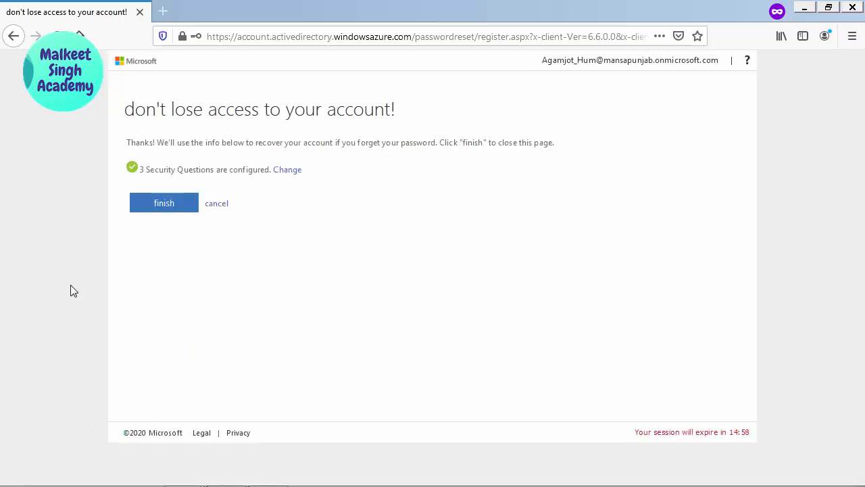
- Finish registration, copy the signed-in email address, and decline staying signed in
left_click(162, 211)
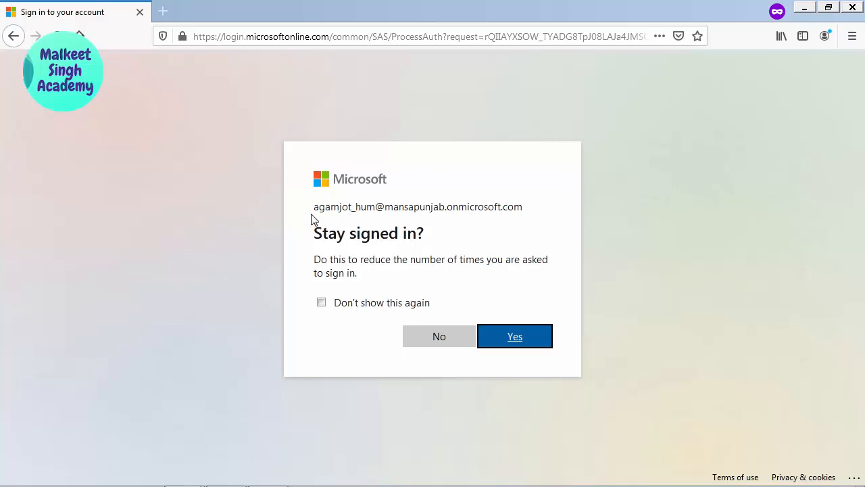
left_click_drag(315, 207, 523, 199)
right_click(491, 202)
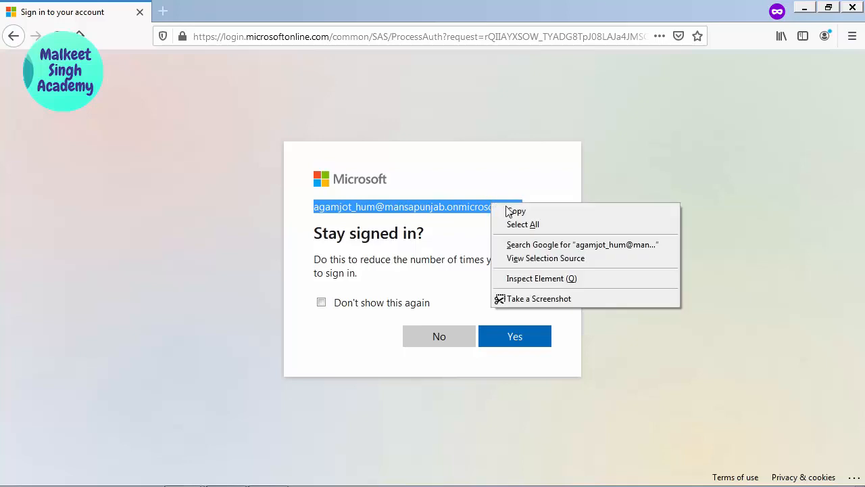
left_click(507, 211)
left_click(453, 348)
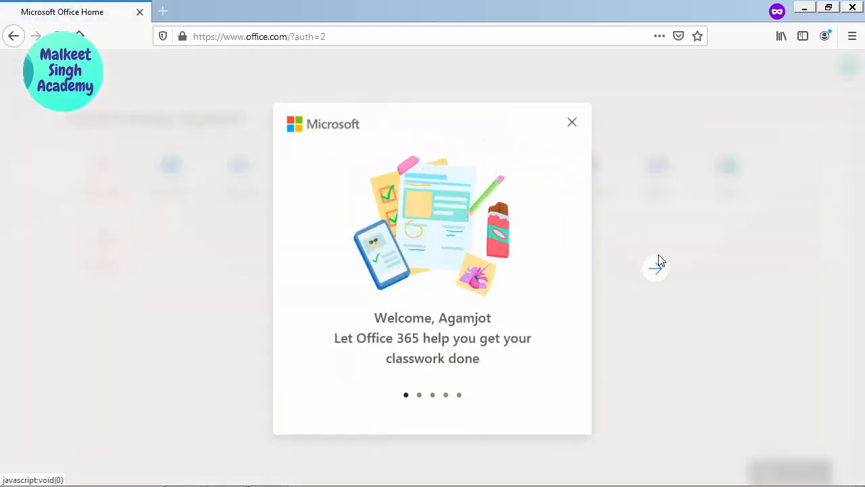
- Close the Office welcome dialog and sign out of the test account
left_click(574, 125)
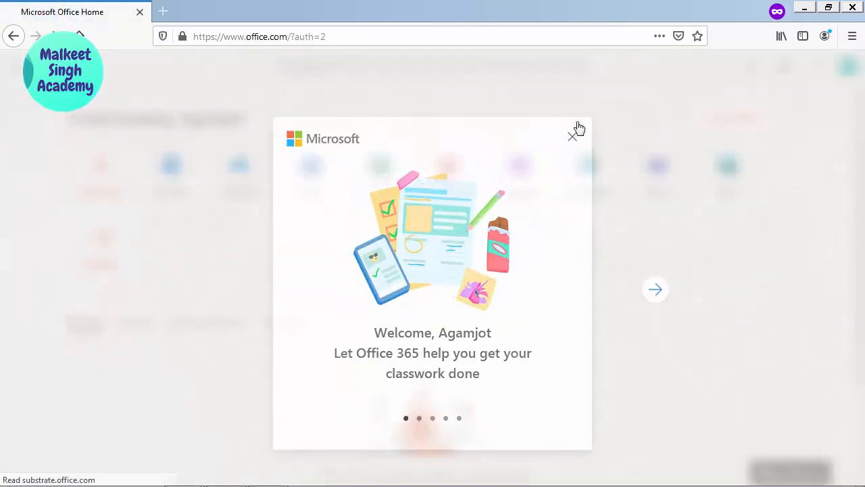
left_click(849, 67)
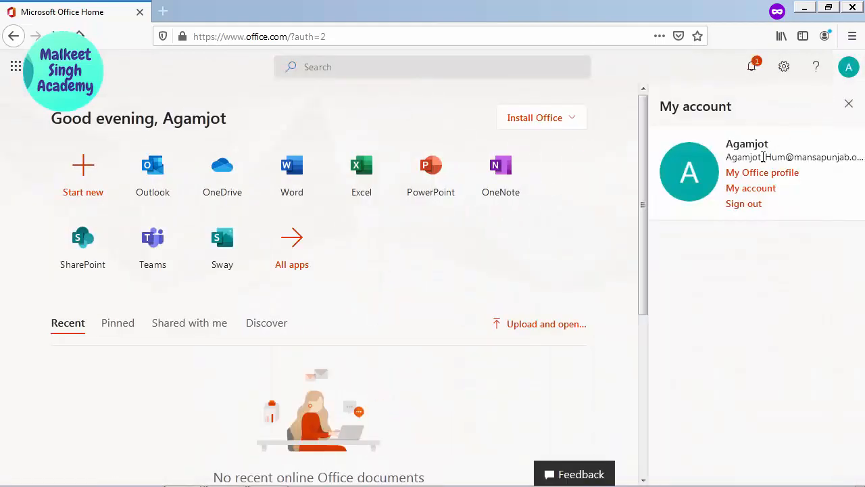
left_click(745, 204)
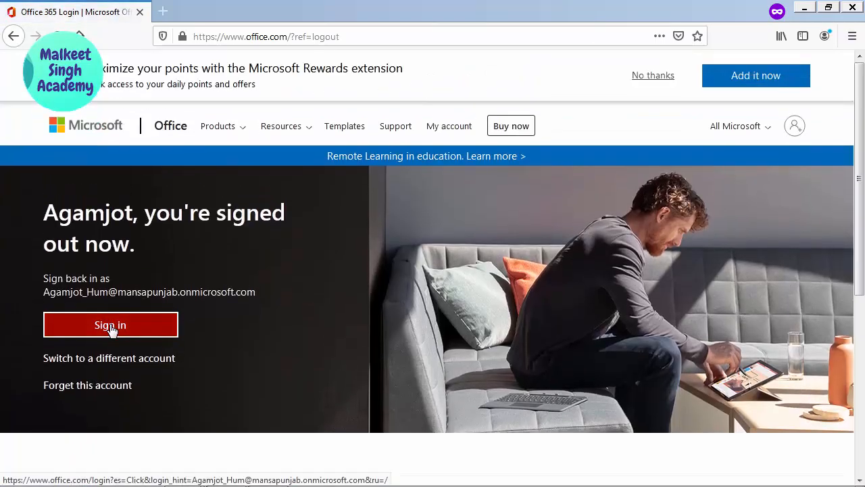
- Forget the remembered account, re-enter the test user's email, and choose Forgot my password
left_click(91, 386)
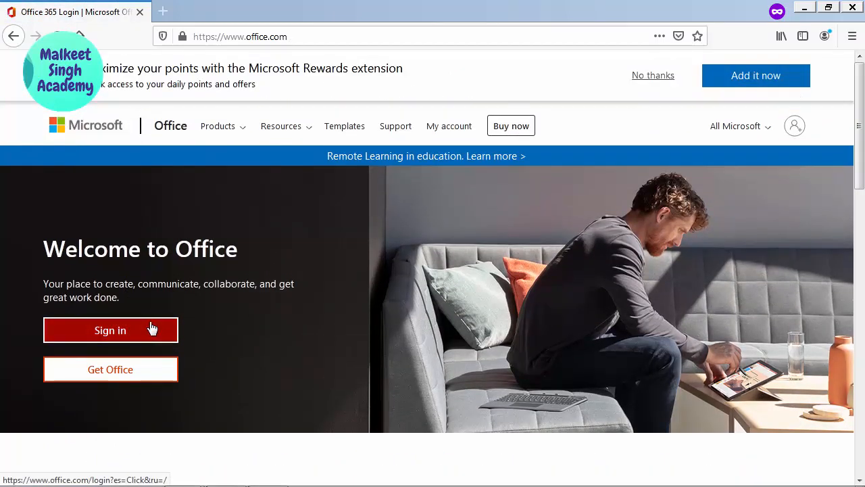
left_click(153, 329)
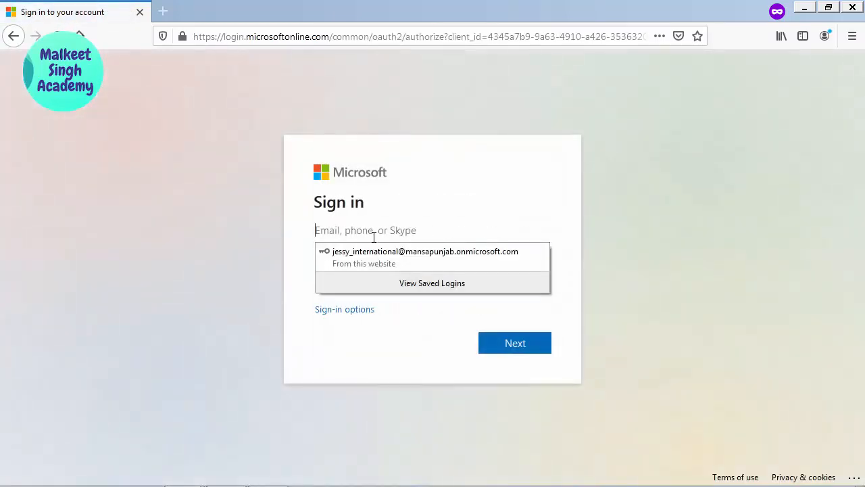
right_click(380, 239)
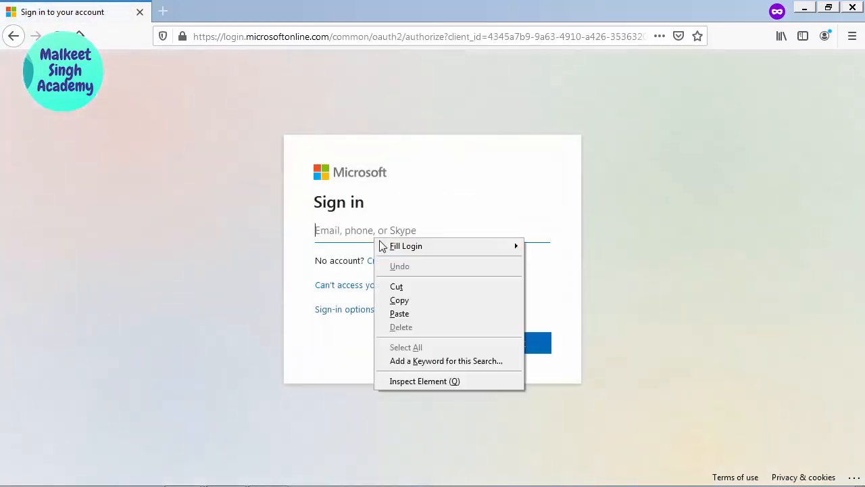
left_click(404, 315)
left_click(379, 361)
left_click(513, 348)
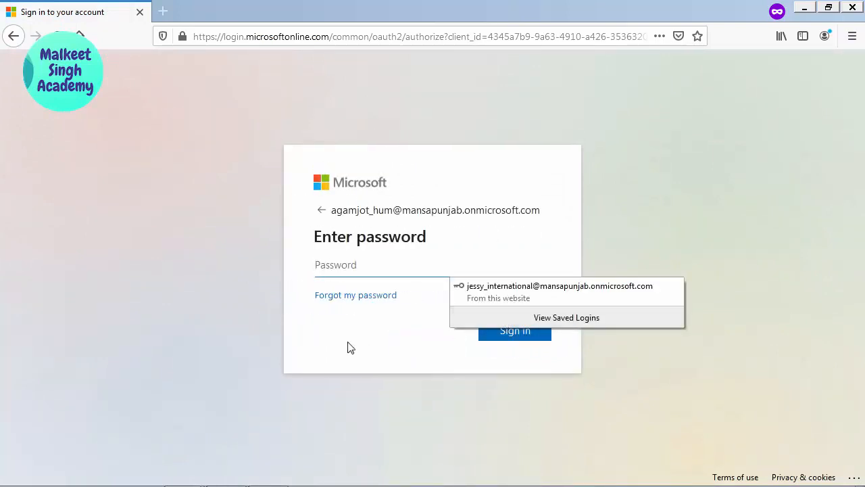
left_click(331, 354)
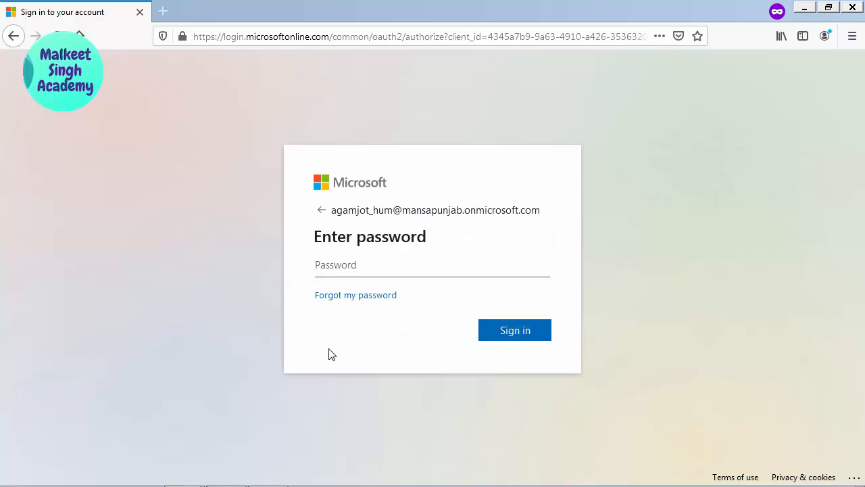
left_click(343, 298)
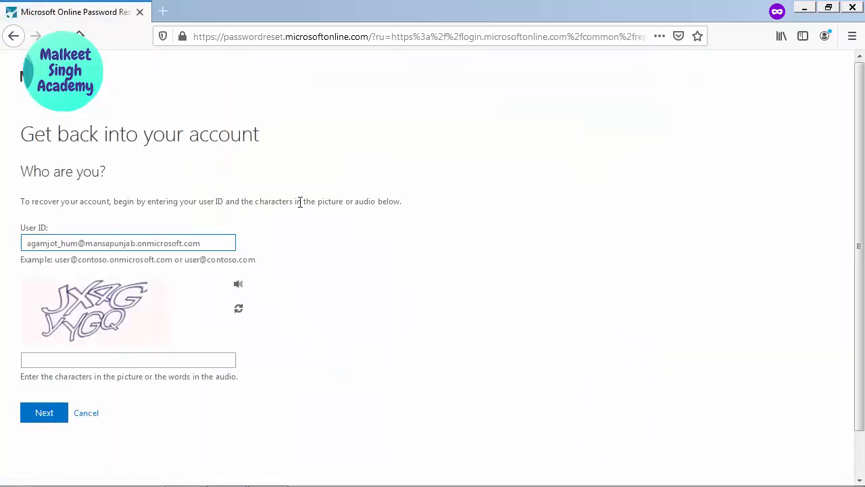
- Submit the user ID with the captcha characters to reach the security-question verification
scroll(311, 203, "down", 1)
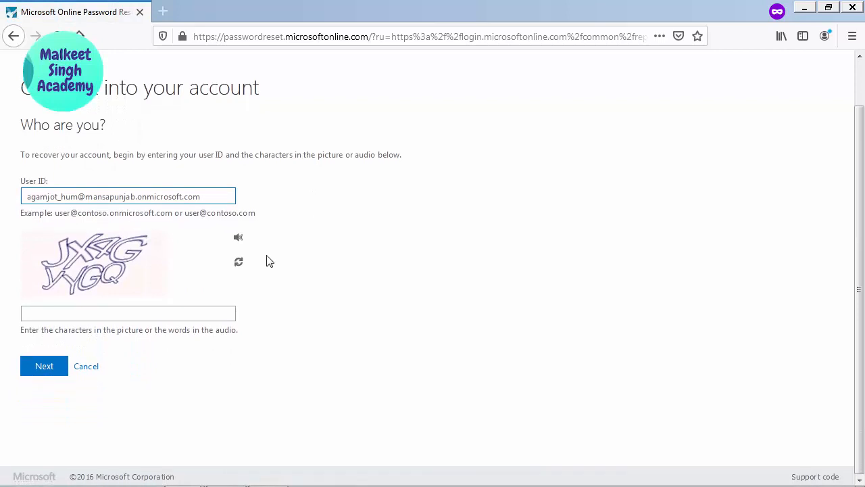
left_click(149, 314)
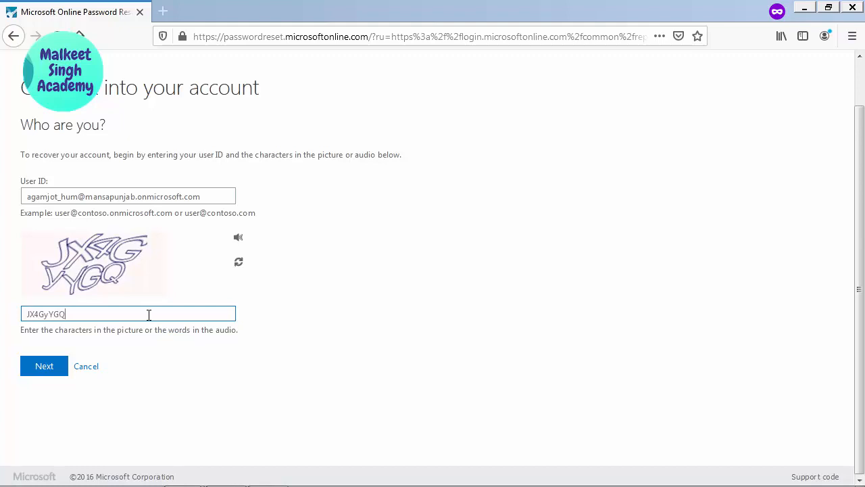
left_click(56, 371)
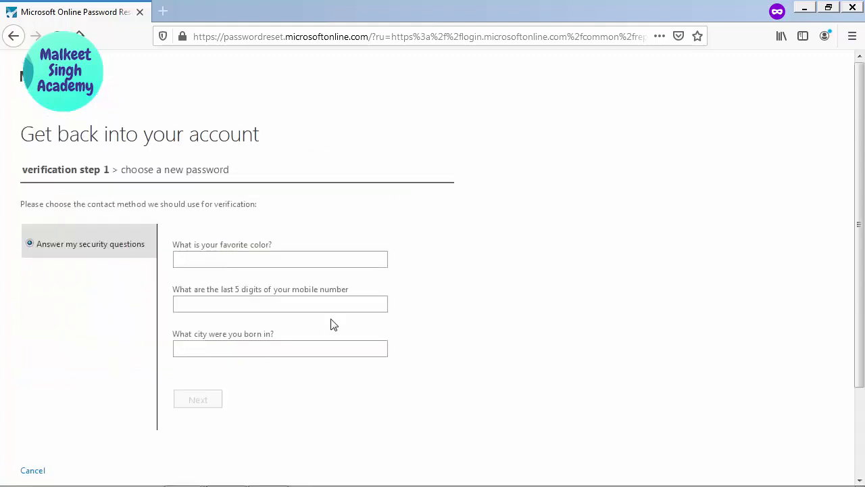
key("alt+Tab")
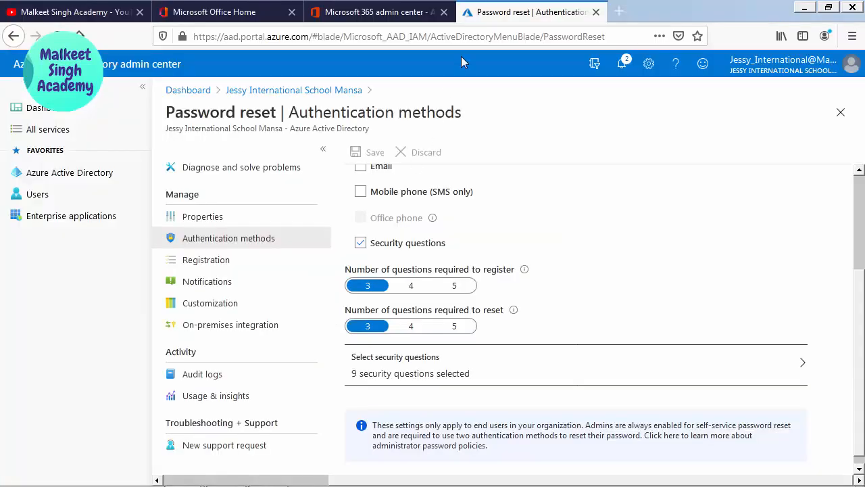
key("alt+Tab")
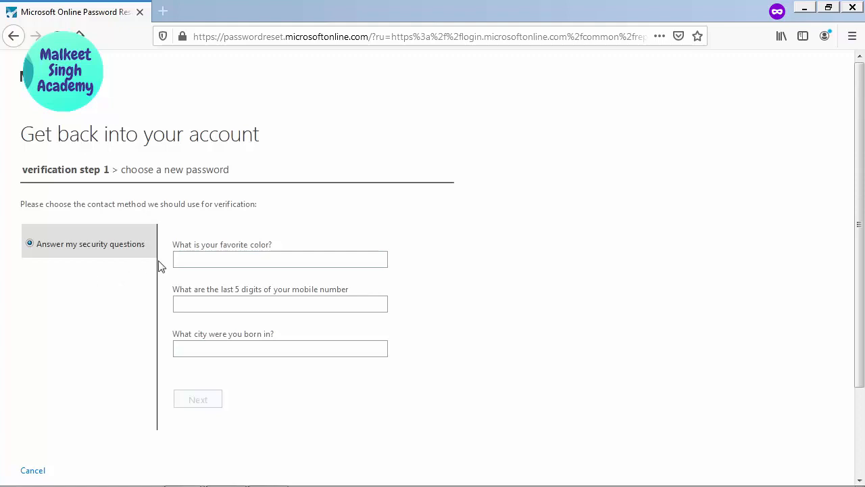
left_click_drag(178, 248, 340, 338)
- Answer the favourite colour, mobile number digits and birth city questions and submit them
left_click(464, 313)
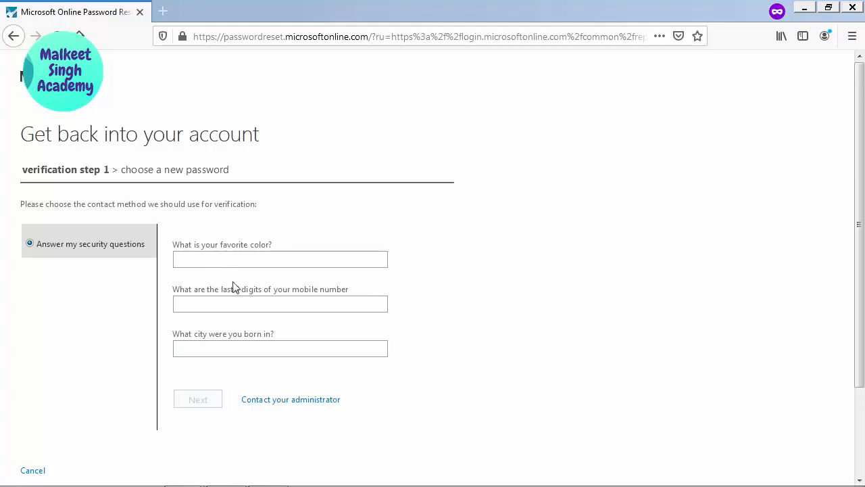
left_click(219, 266)
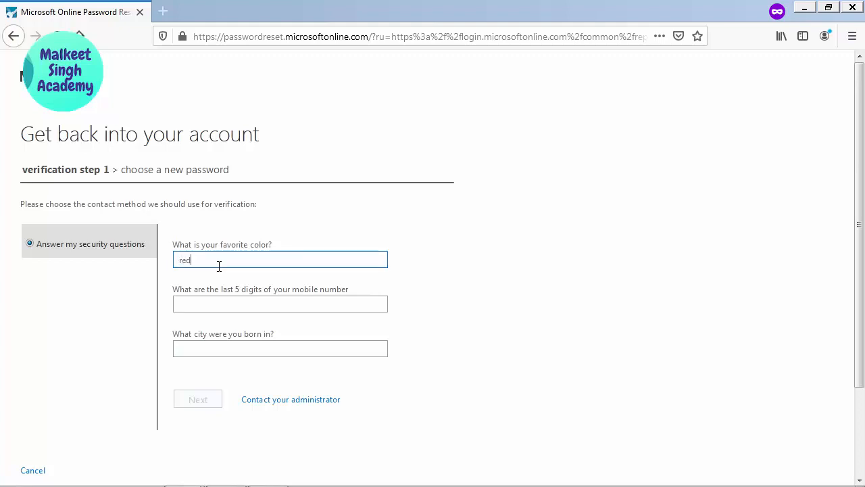
key("Tab")
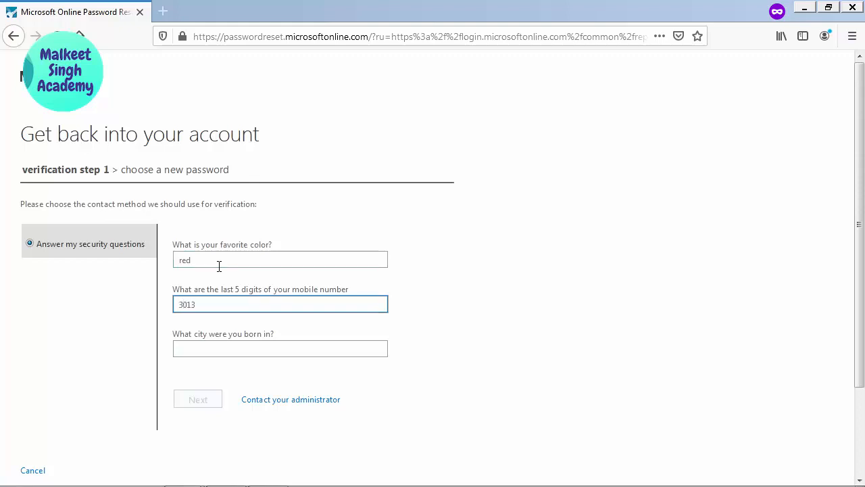
key("Tab")
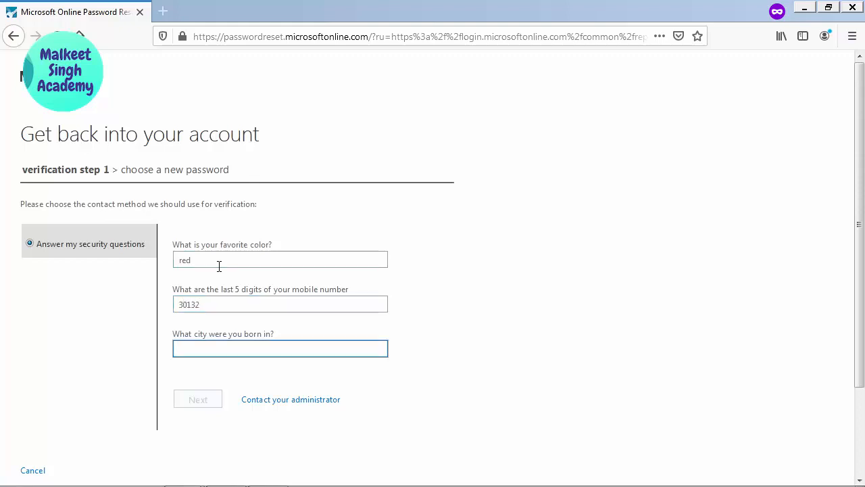
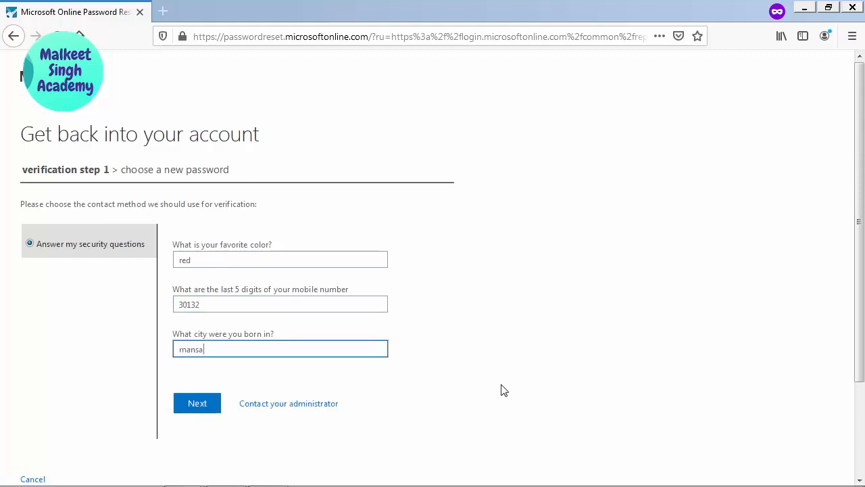
left_click(192, 405)
left_click(278, 358)
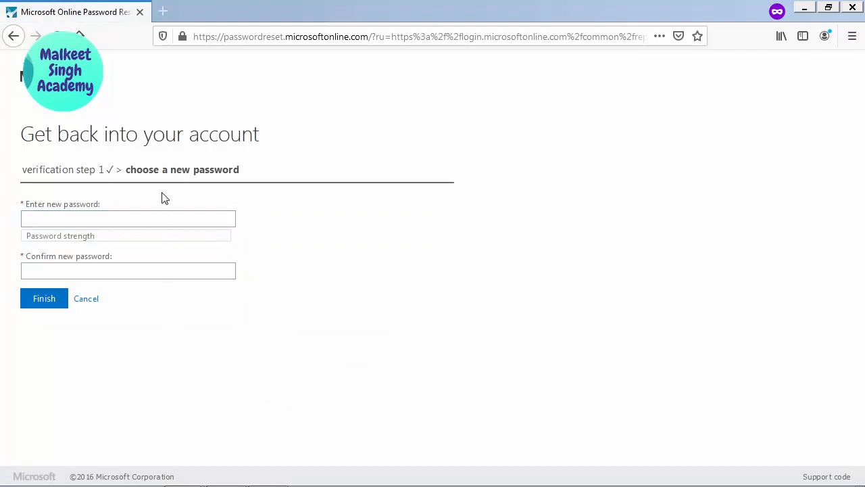
- Enter and confirm a strong new password, finish the reset, then switch to the YouTube tab
left_click(94, 215)
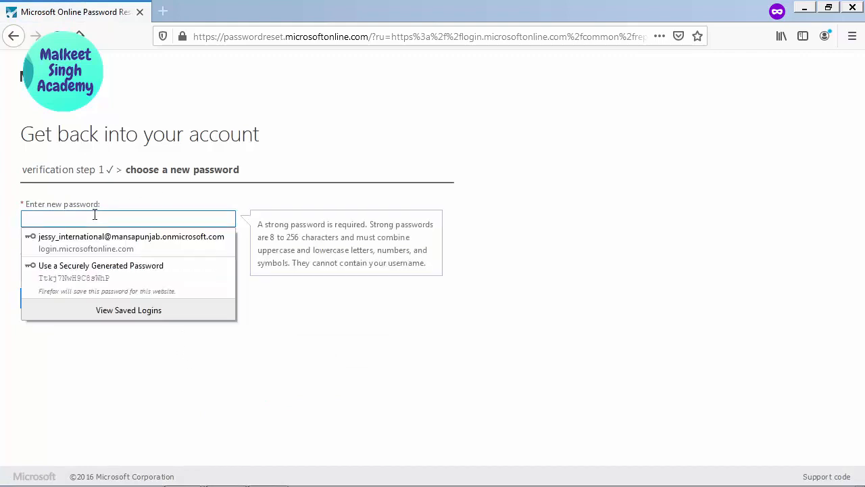
type("P")
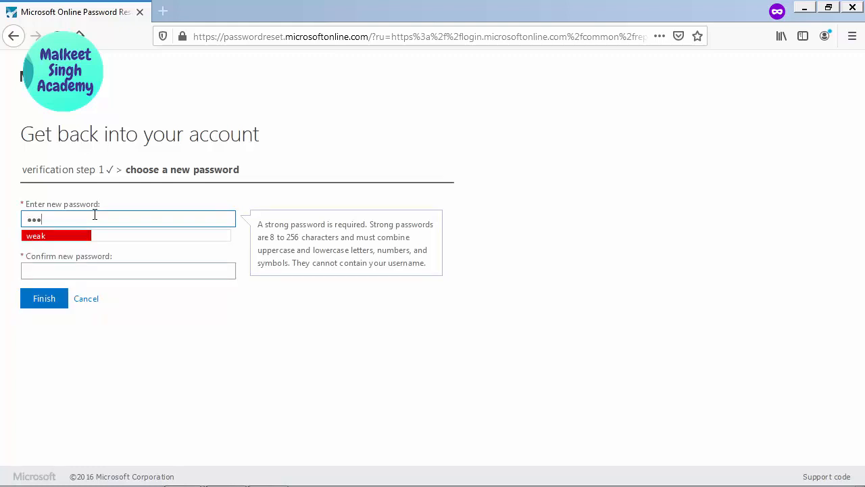
type("••••••••••")
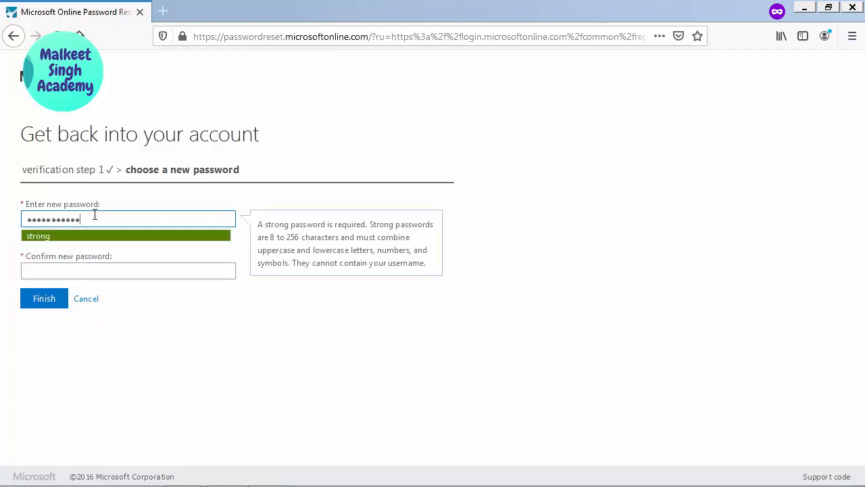
key("Tab")
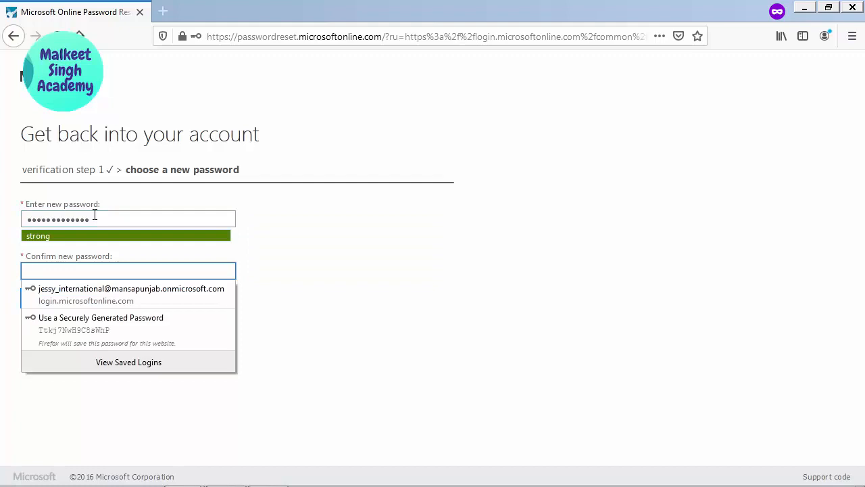
type("P")
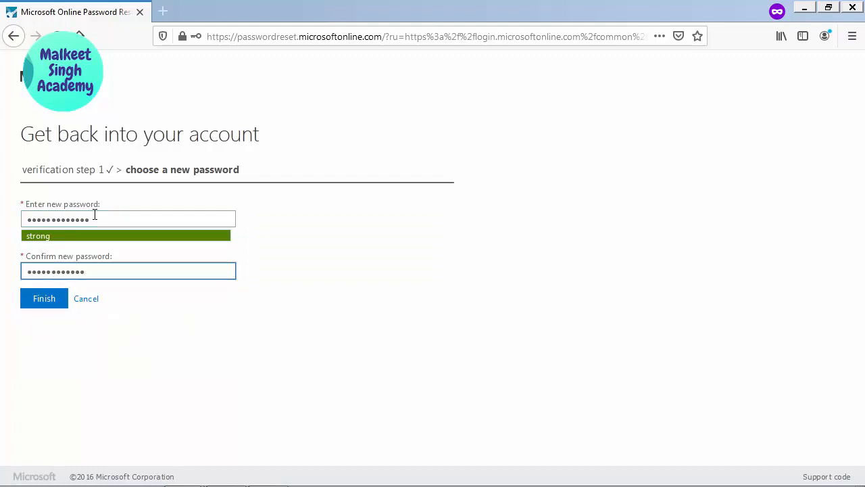
left_click(137, 361)
left_click(44, 301)
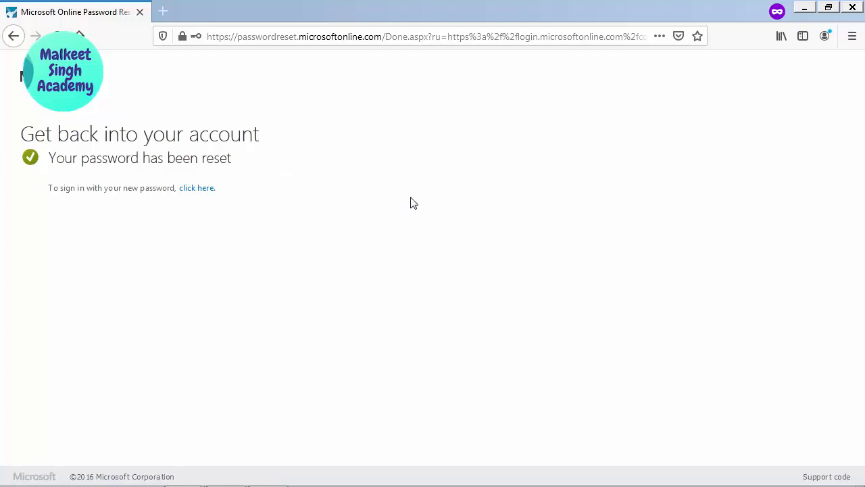
key("alt+Tab")
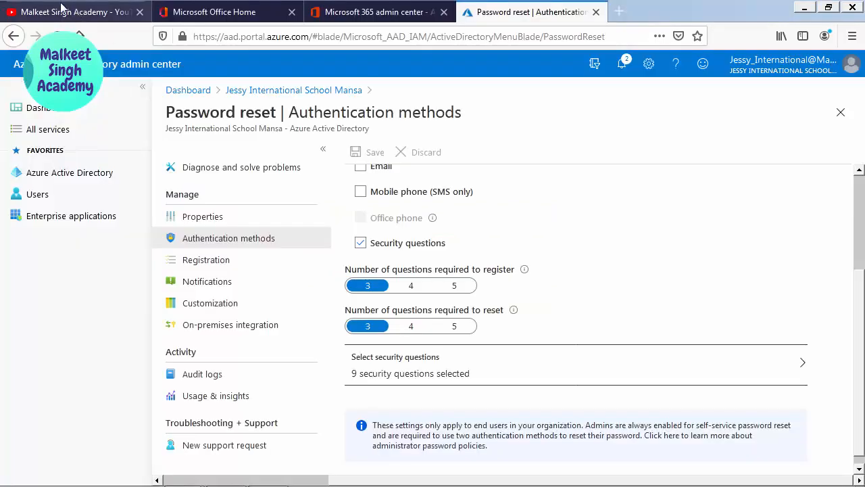
left_click(57, 5)
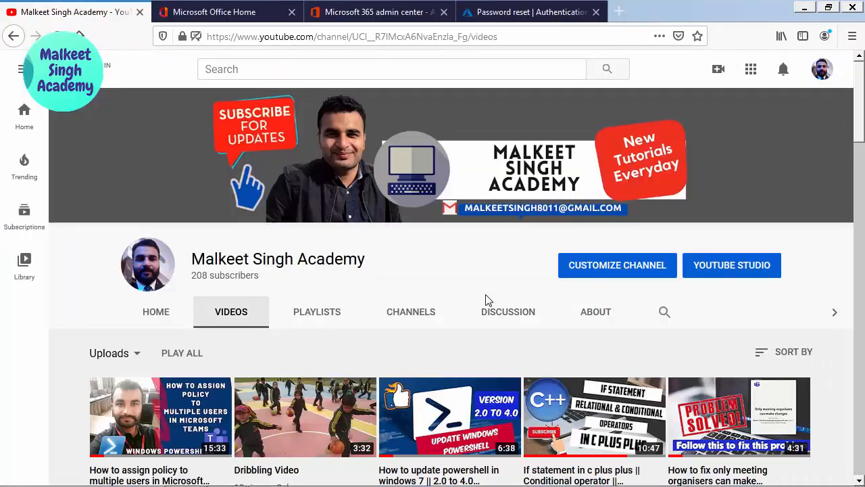